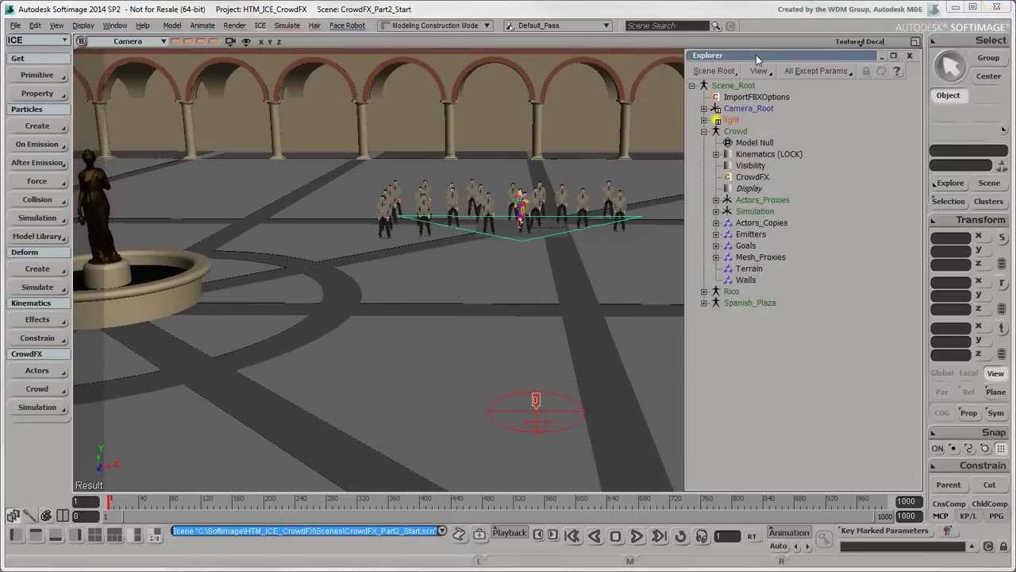
# Step: Drag the Crowd Emitters to the plaza's far corner in Top view, then restore the perspective view
pyautogui.click(751, 234)
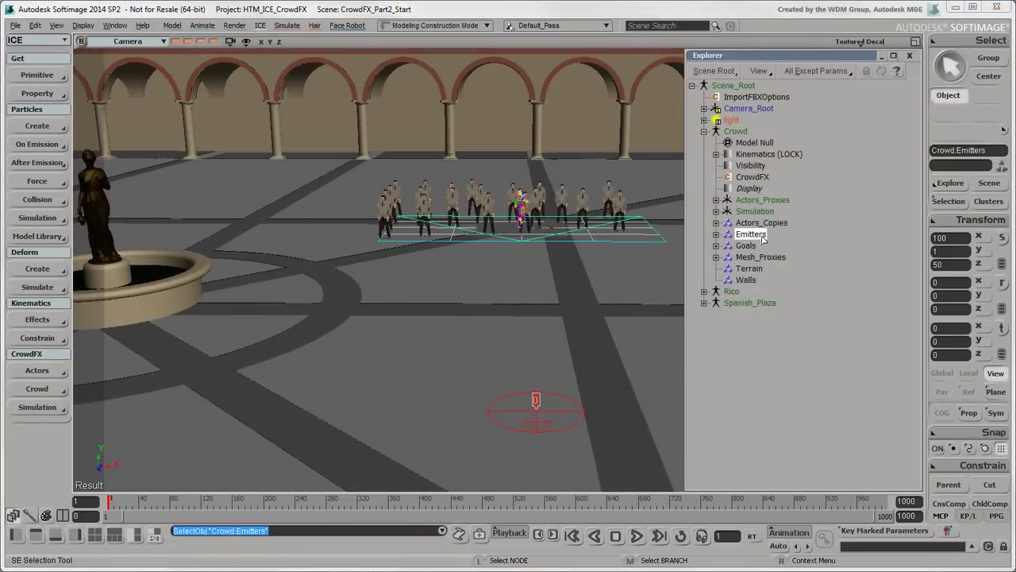
pyautogui.click(881, 56)
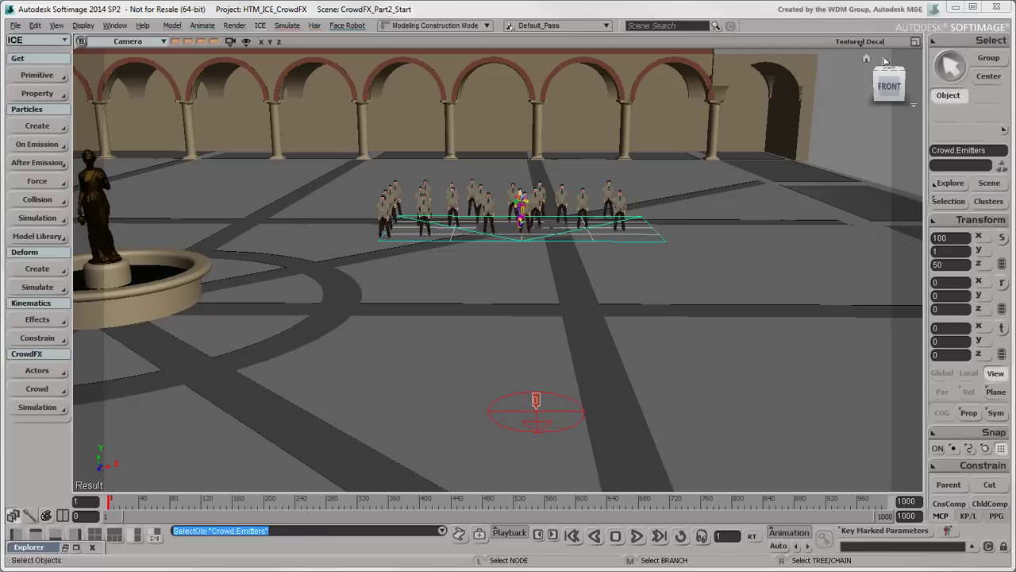
pyautogui.click(174, 41)
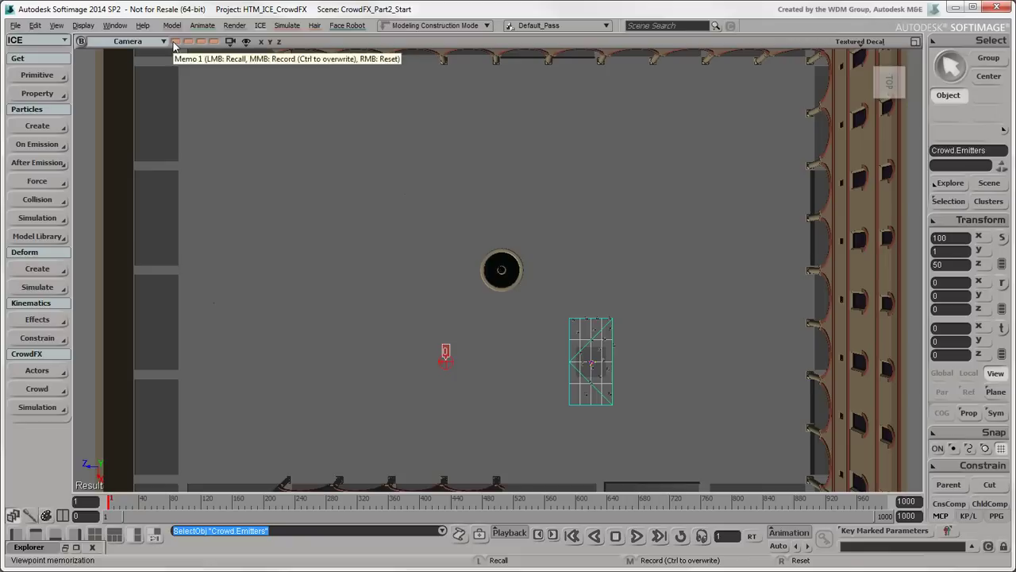
pyautogui.press('v')
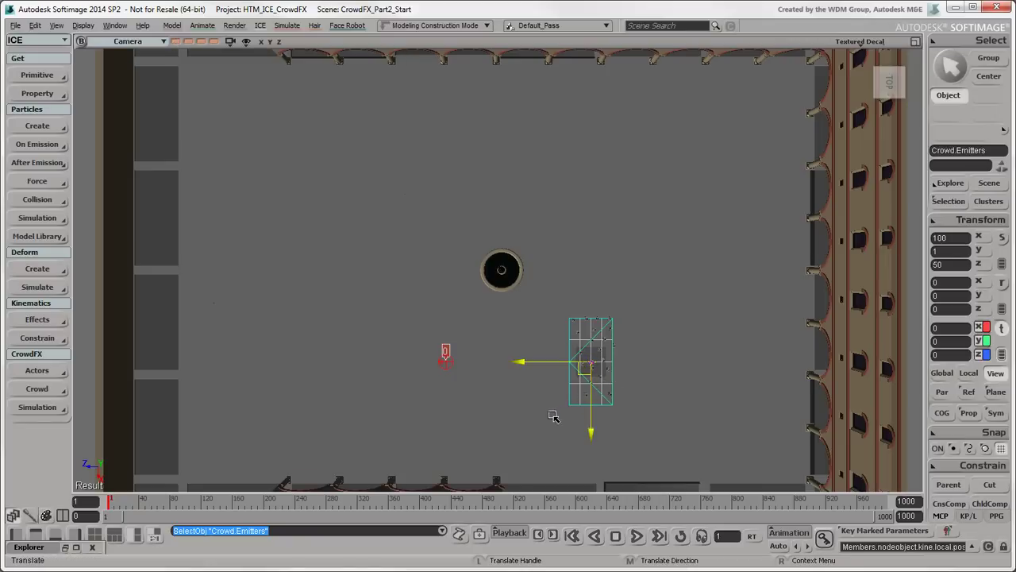
pyautogui.moveTo(357, 291); pyautogui.dragTo(200, 181)
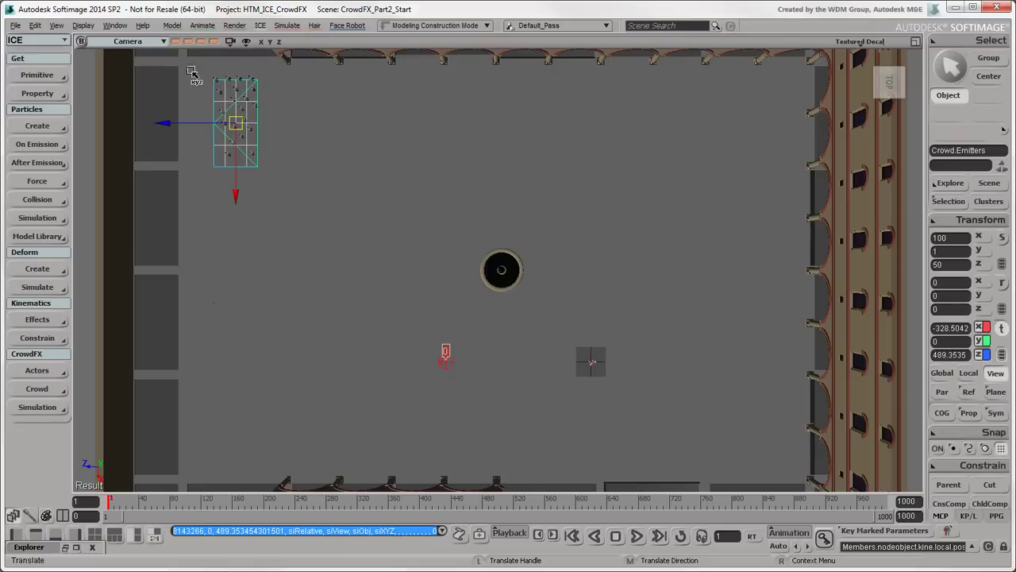
pyautogui.click(190, 44)
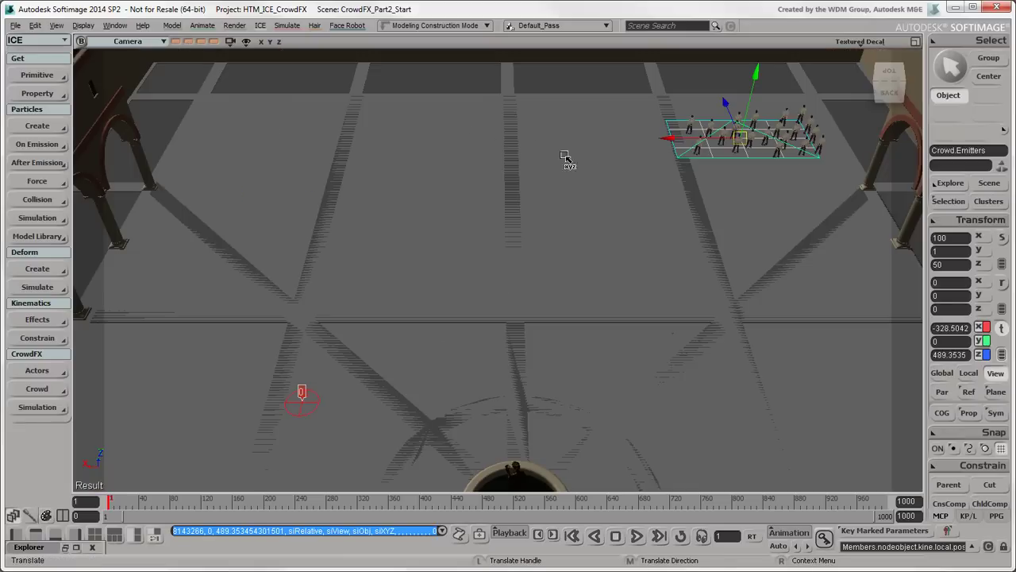
# Step: Rotate the emitter 180 degrees in Y and scale it to 220 in X and 120 in Z
pyautogui.press('f')
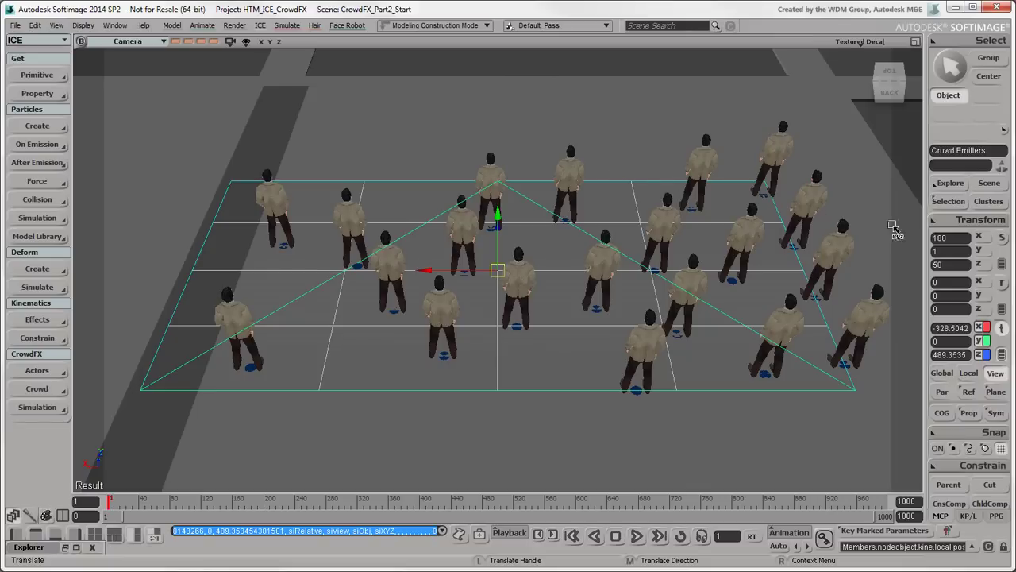
pyautogui.click(1001, 281)
pyautogui.write('180')
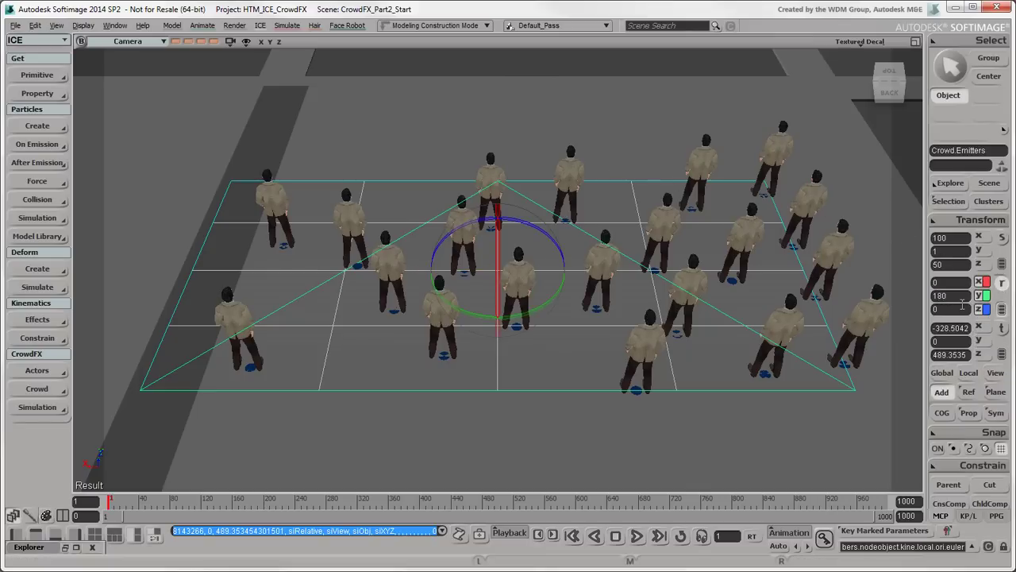
pyautogui.press('Return')
pyautogui.click(1002, 240)
pyautogui.write('220')
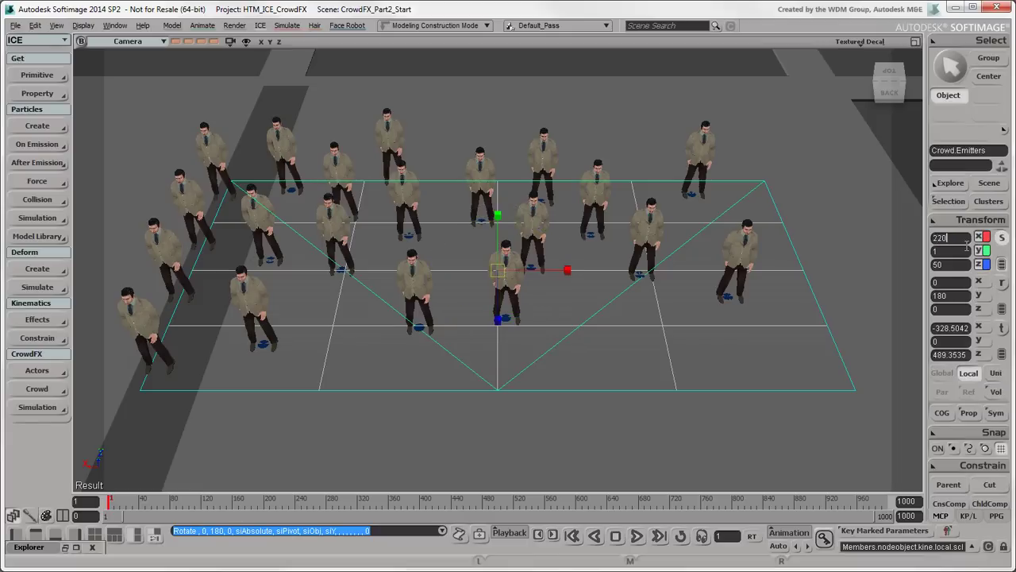
pyautogui.click(949, 265)
pyautogui.write('0')
pyautogui.press('Return')
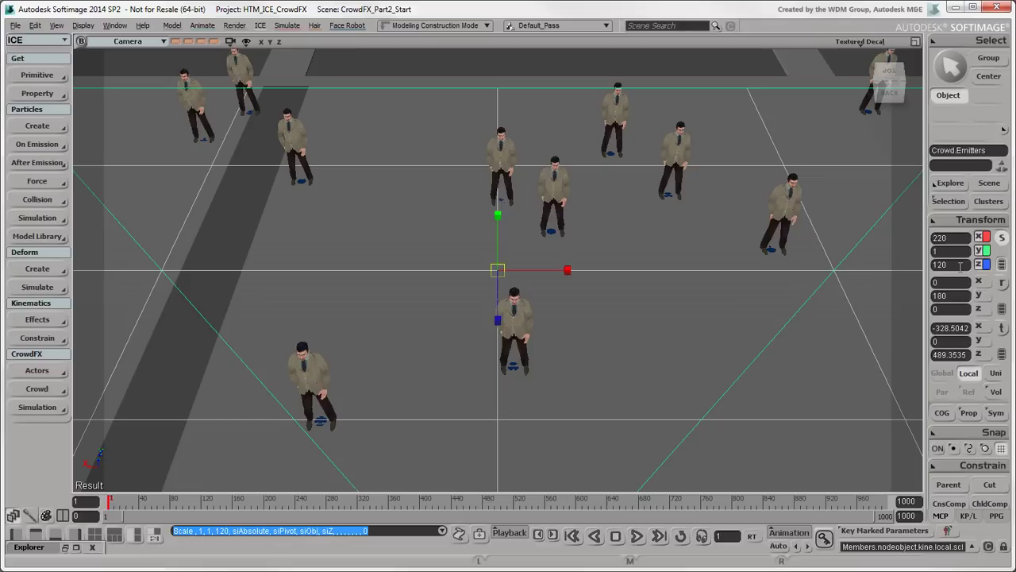
# Step: Slide the emitter slightly left and pan the view so the crowd sits higher
pyautogui.scroll(-5, 665, 311)
pyautogui.press('v')
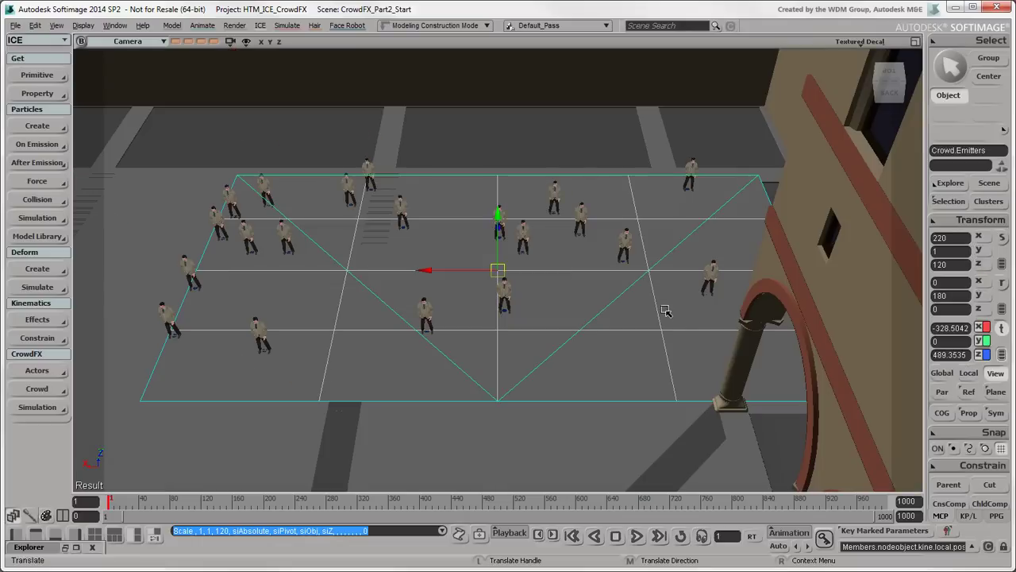
pyautogui.moveTo(462, 280); pyautogui.dragTo(325, 271)
pyautogui.press('f')
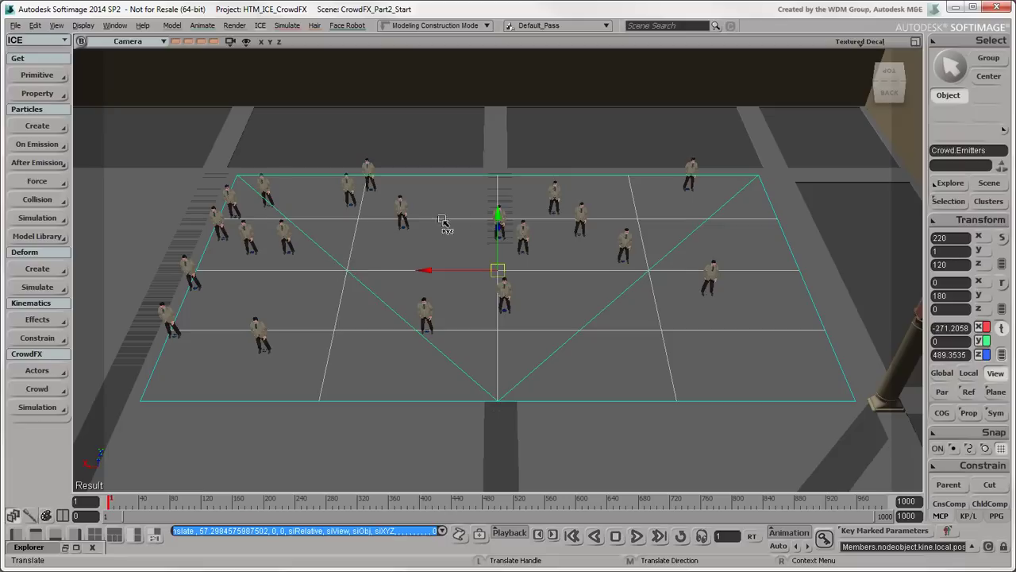
pyautogui.press('space')
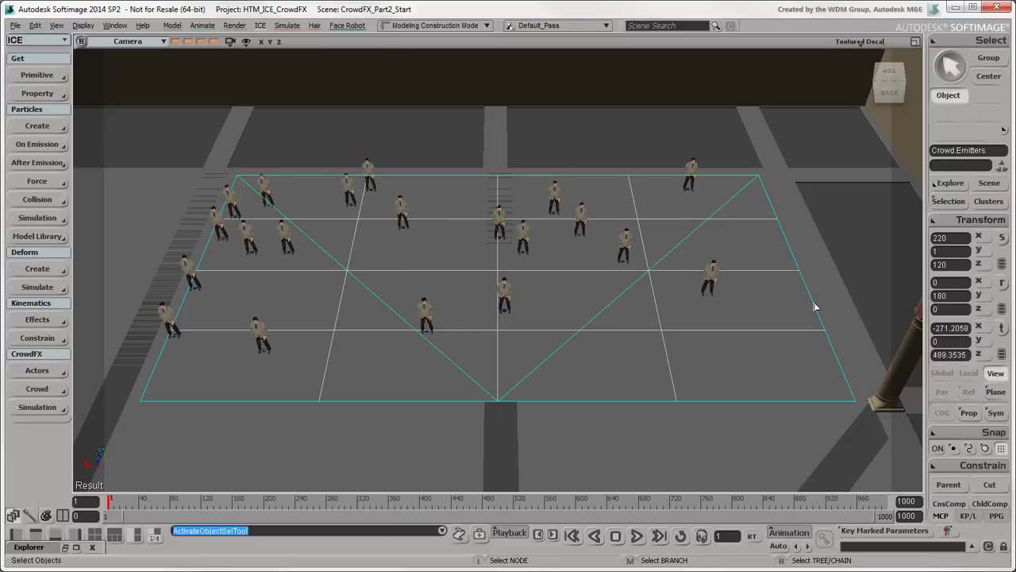
pyautogui.press('z')
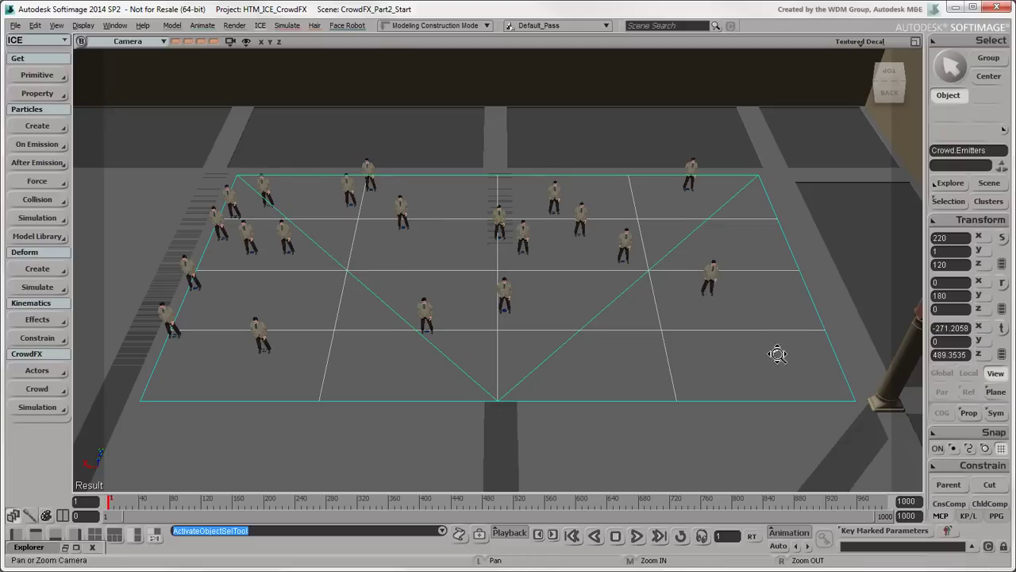
pyautogui.moveTo(773, 351); pyautogui.dragTo(776, 283)
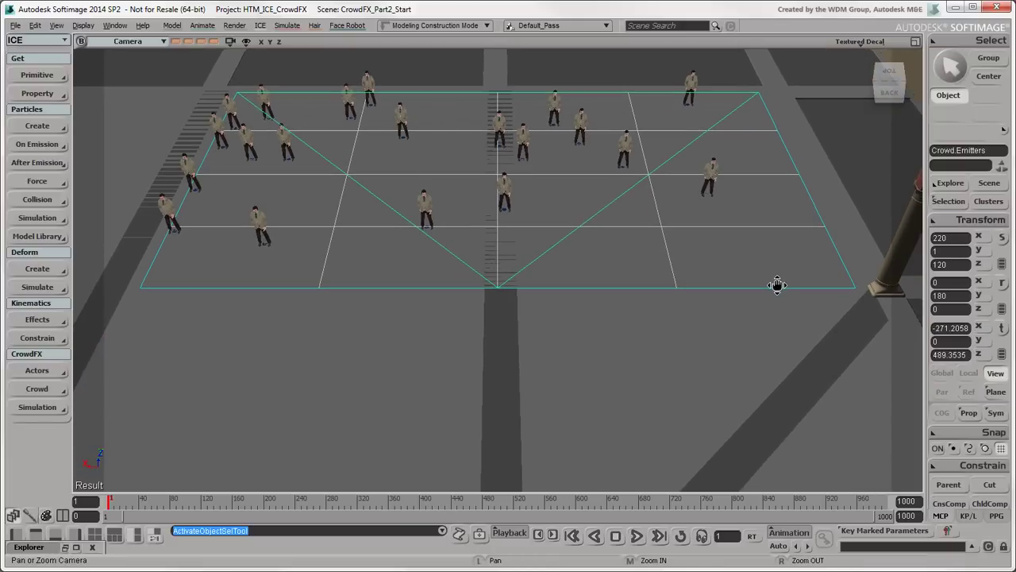
pyautogui.press('space')
# Step: Set Number of Actors to 40 on the Emit Evenly from Geometry node
pyautogui.click(63, 414)
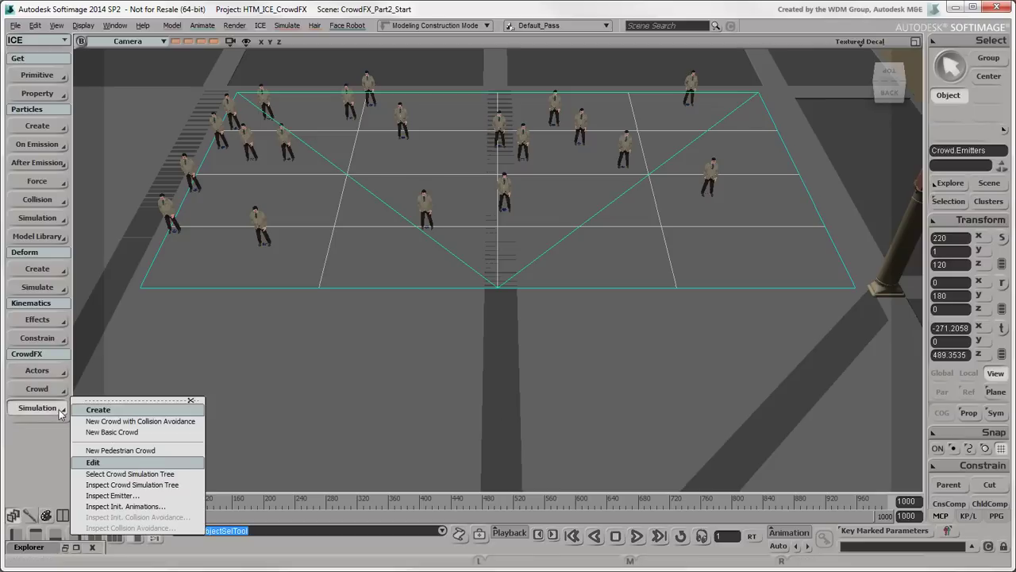
pyautogui.click(195, 486)
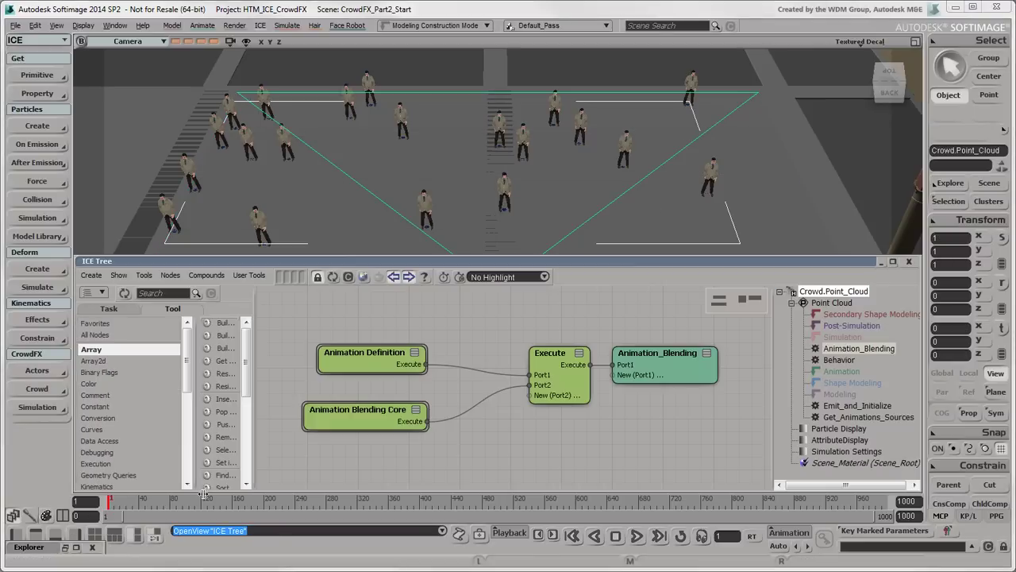
pyautogui.click(880, 416)
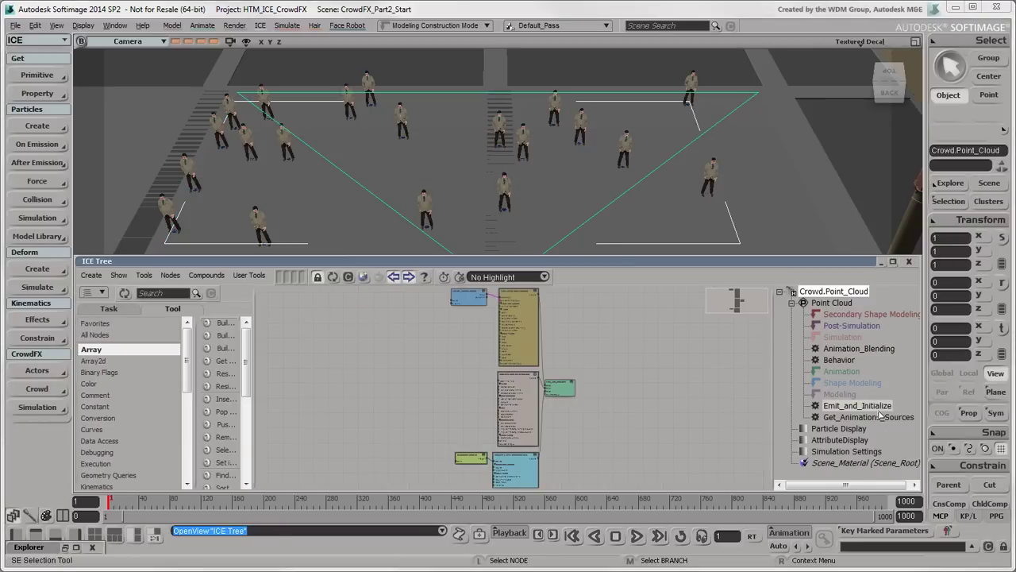
pyautogui.doubleClick(522, 357)
pyautogui.write('40')
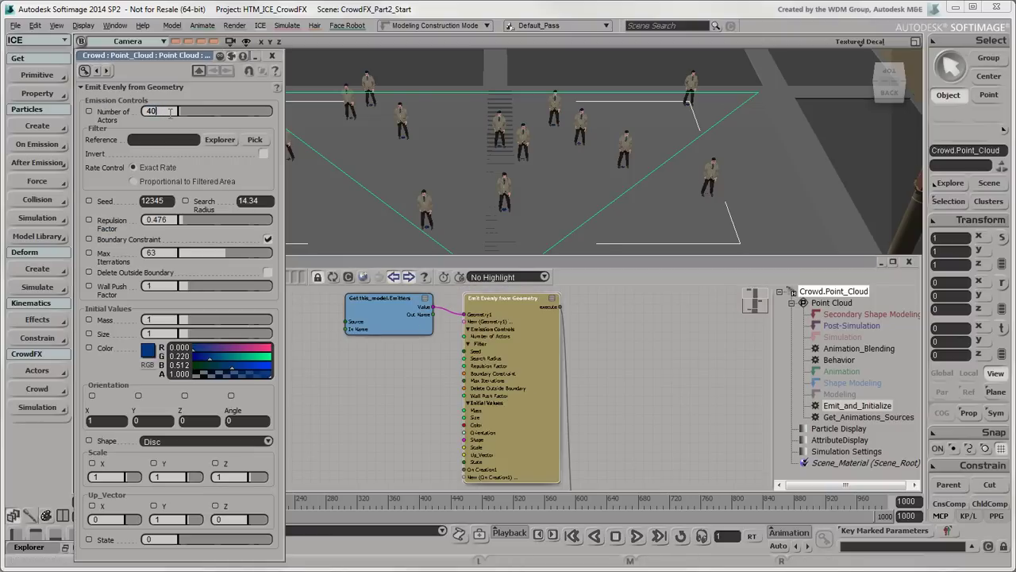
pyautogui.press('Return')
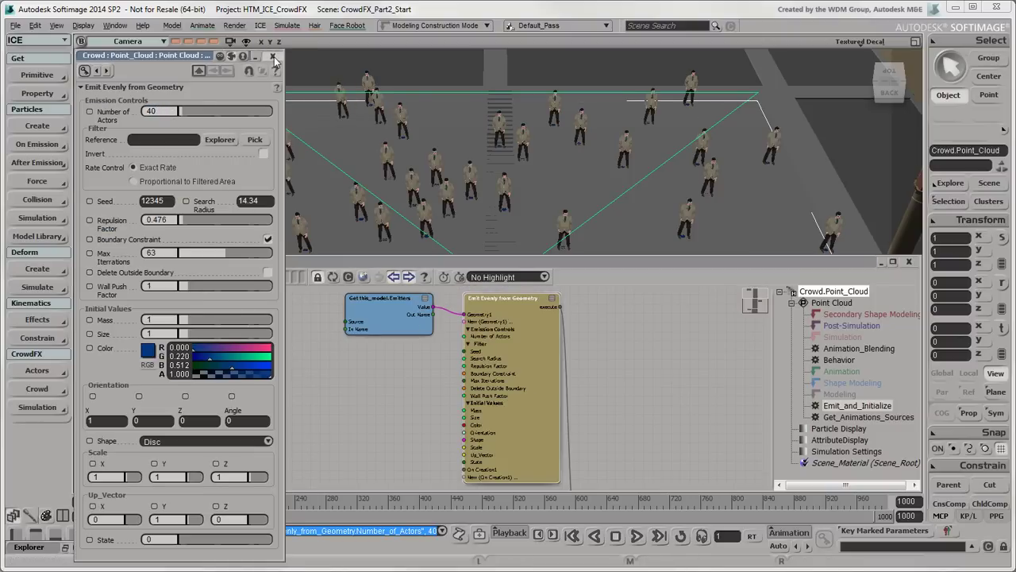
pyautogui.click(274, 57)
pyautogui.click(864, 266)
pyautogui.scroll(-3, 680, 339)
pyautogui.scroll(-3, 680, 339)
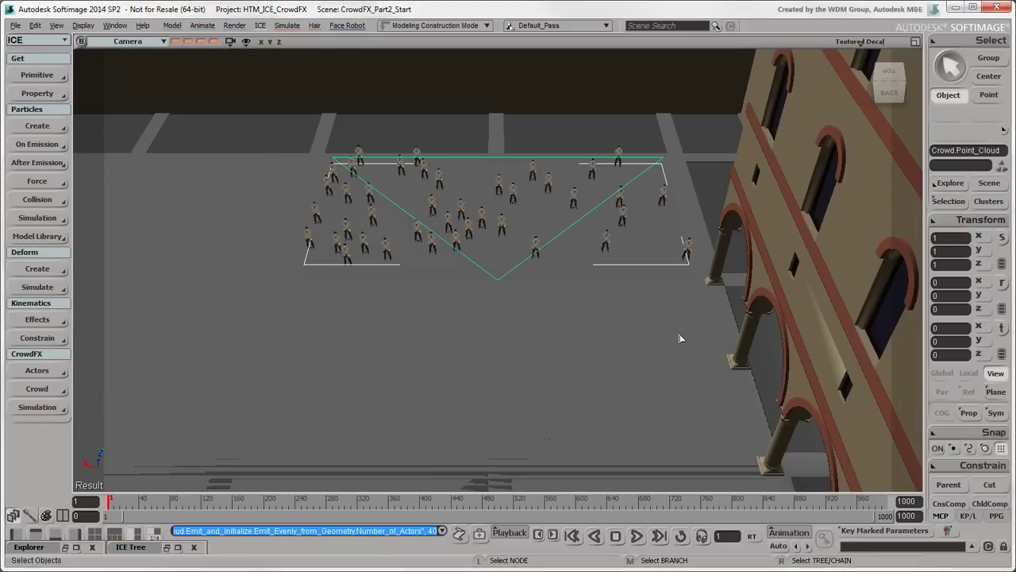
# Step: Play the simulation from the start, expand Goals in the Explorer, then rewind to frame one
pyautogui.click(637, 536)
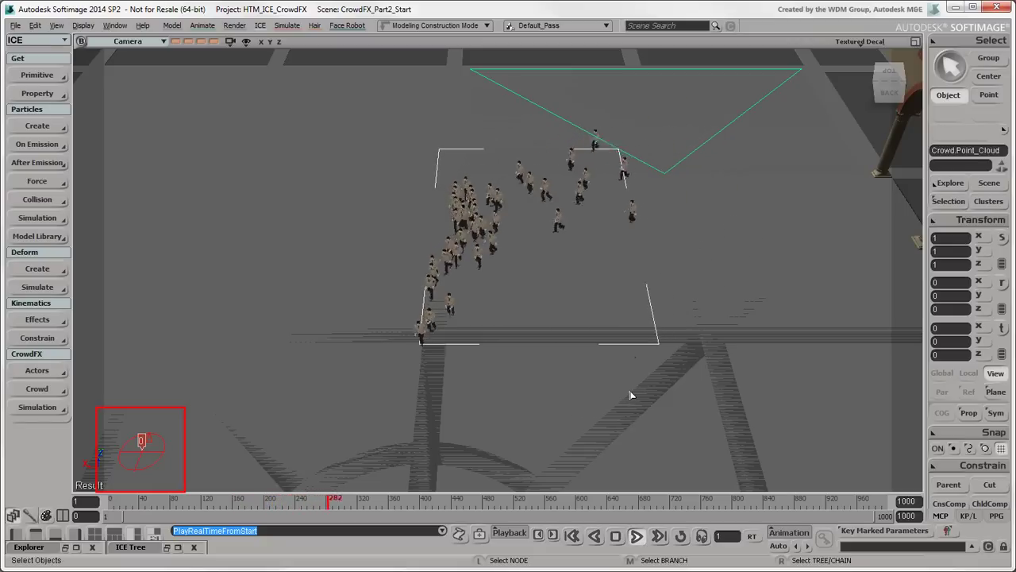
pyautogui.press('8')
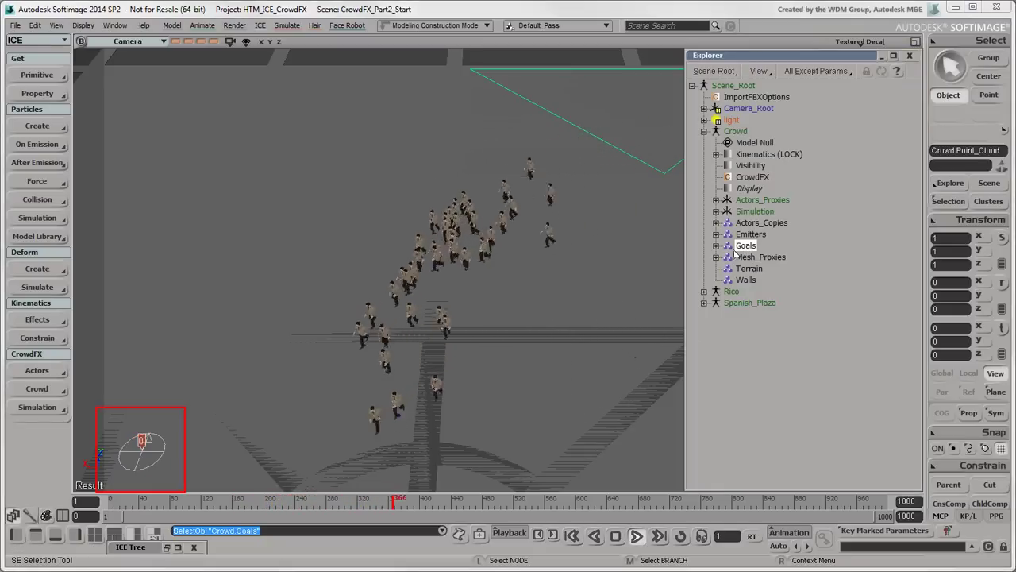
pyautogui.click(746, 245)
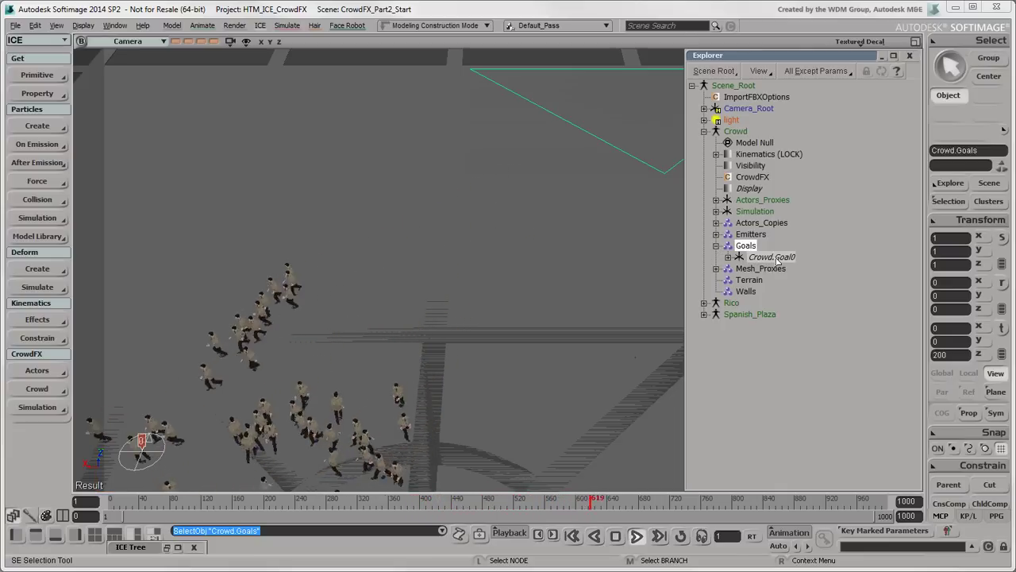
pyautogui.press('z')
pyautogui.moveTo(479, 336)
pyautogui.mouseDown()
pyautogui.moveTo(466, 351)
pyautogui.moveTo(465, 323)
pyautogui.mouseUp()
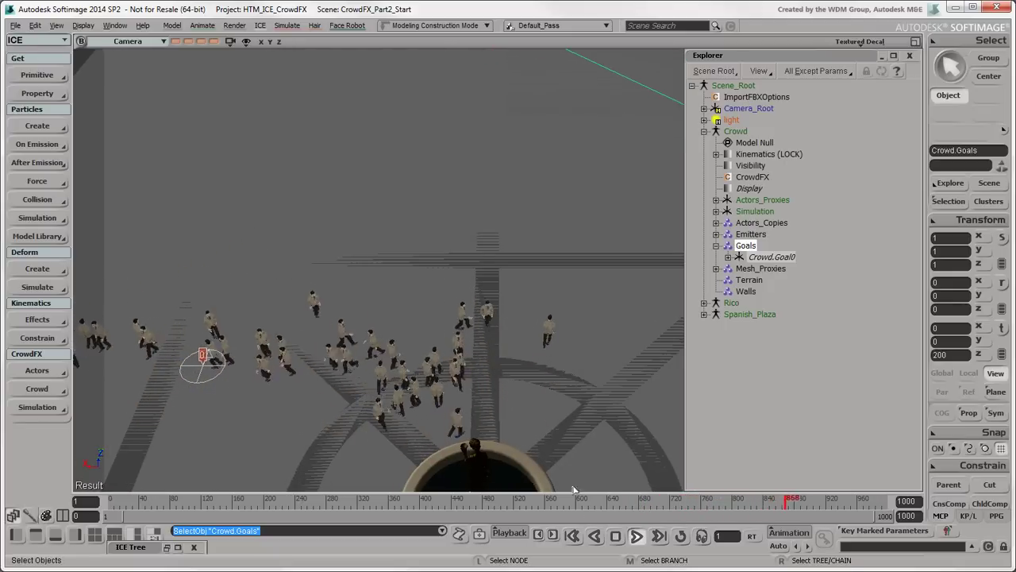
pyautogui.click(573, 537)
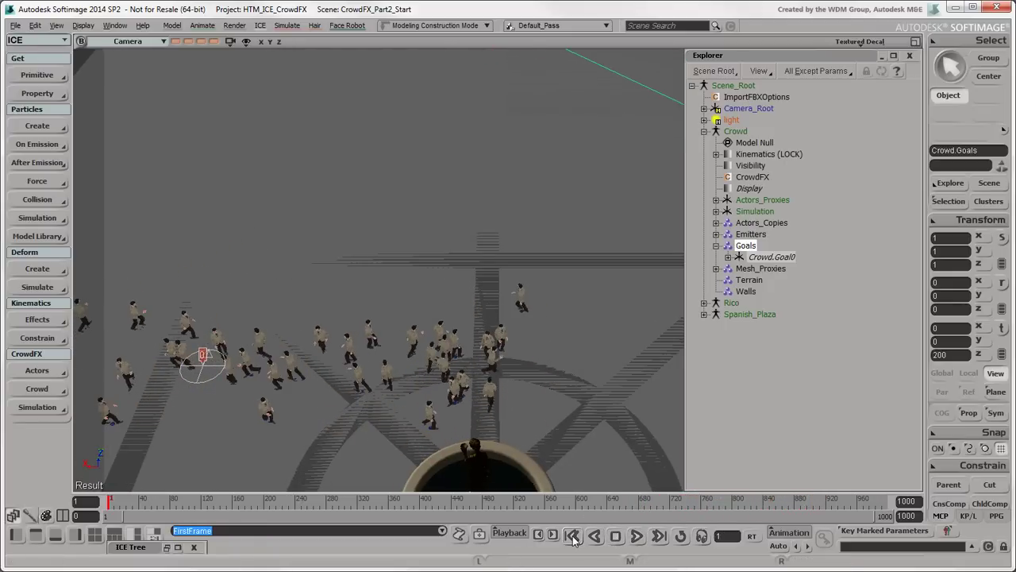
pyautogui.scroll(-2, 485, 295)
pyautogui.scroll(-2, 493, 314)
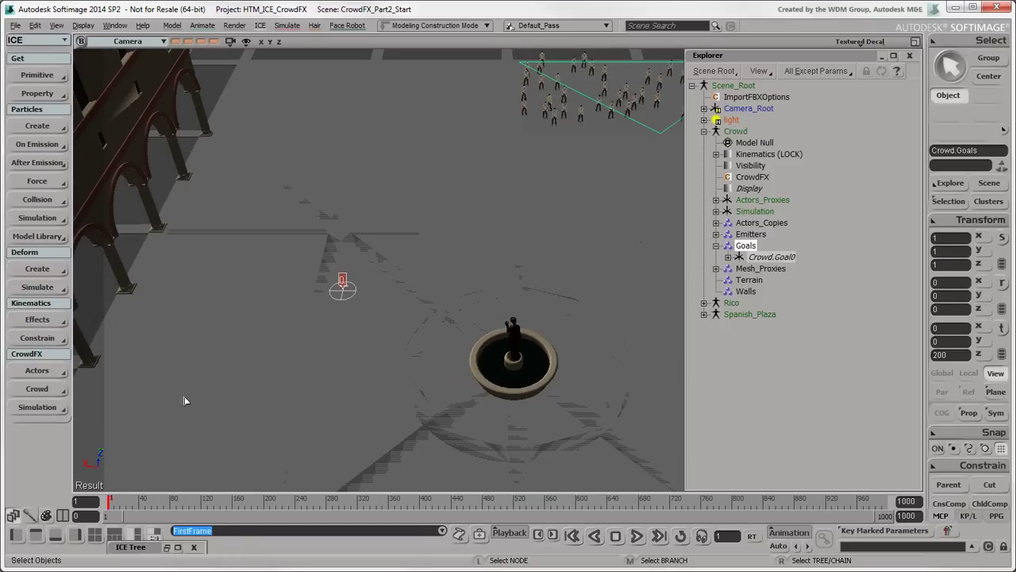
# Step: Add a second goal, Crowd.Goal1, to the crowd
pyautogui.click(52, 395)
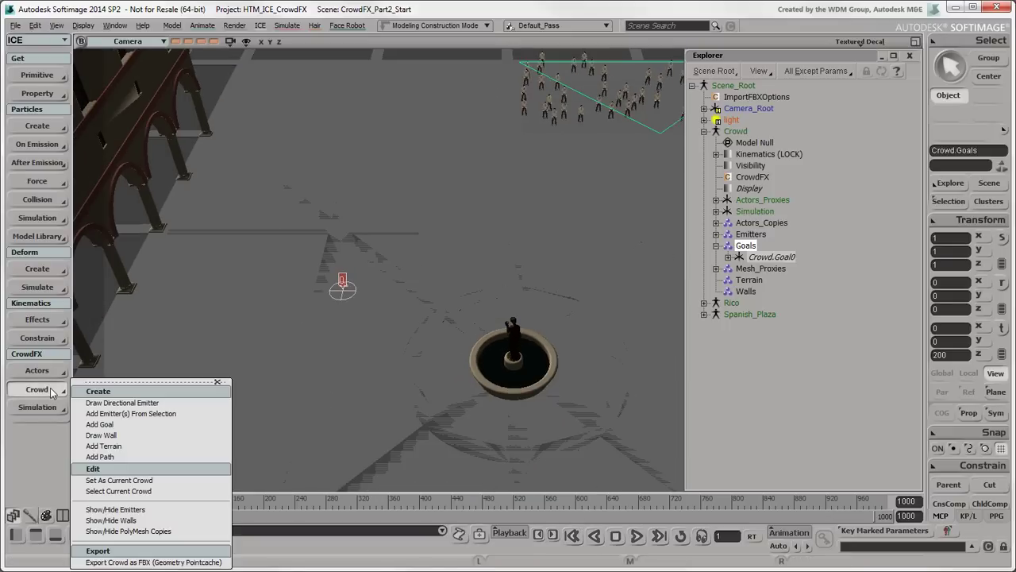
pyautogui.click(137, 427)
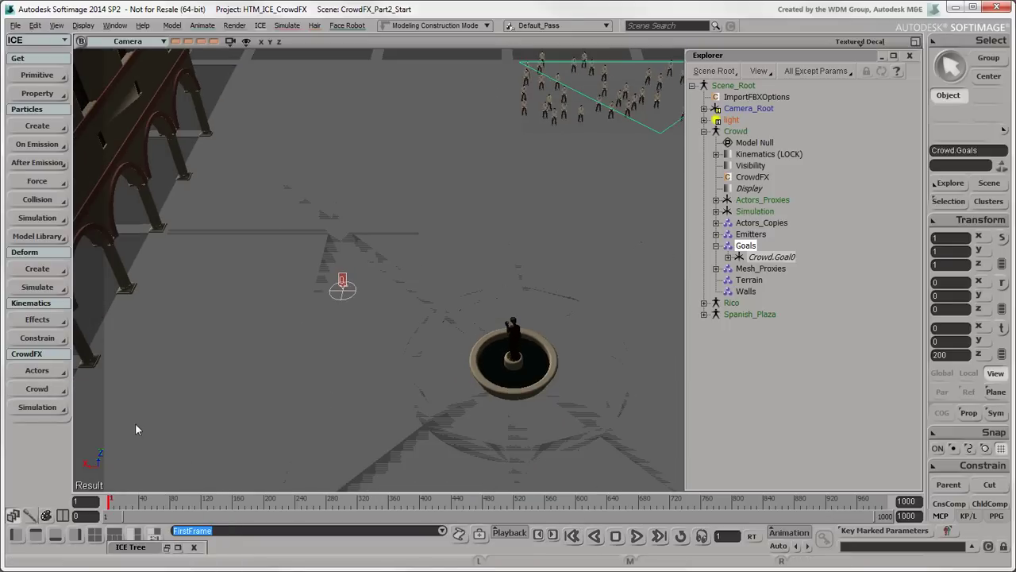
pyautogui.scroll(2, 271, 397)
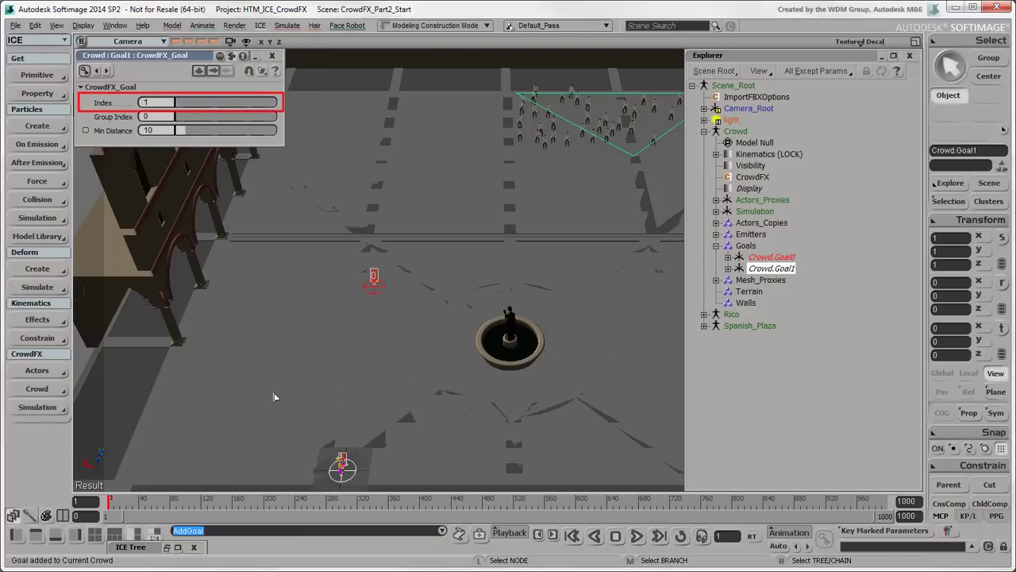
pyautogui.click(272, 57)
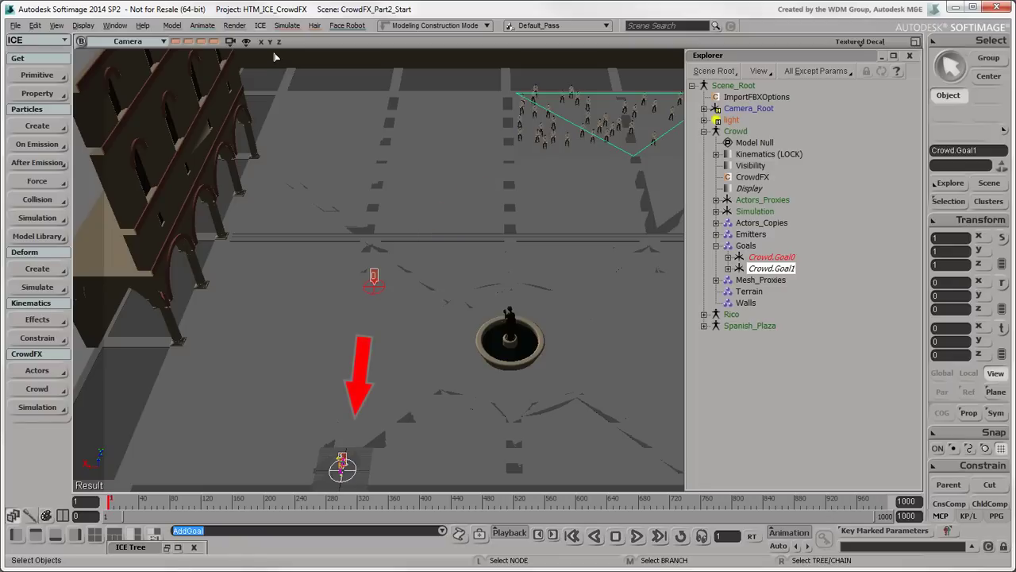
# Step: Slide Crowd.Goal0 to a new plaza spot and push Crowd.Goal1 along X
pyautogui.click(782, 257)
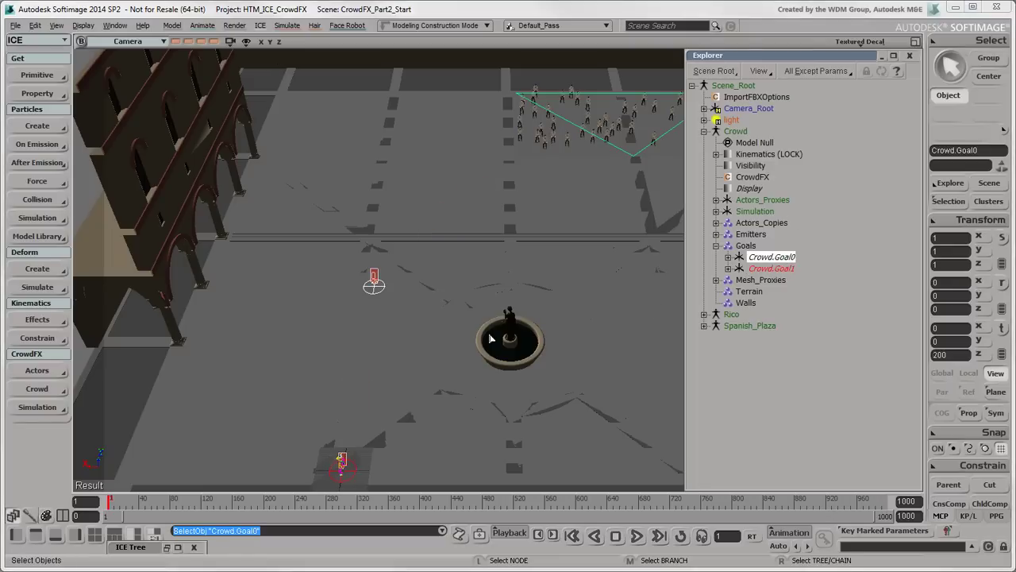
pyautogui.press('v')
pyautogui.moveTo(391, 249); pyautogui.dragTo(391, 321)
pyautogui.click(771, 268)
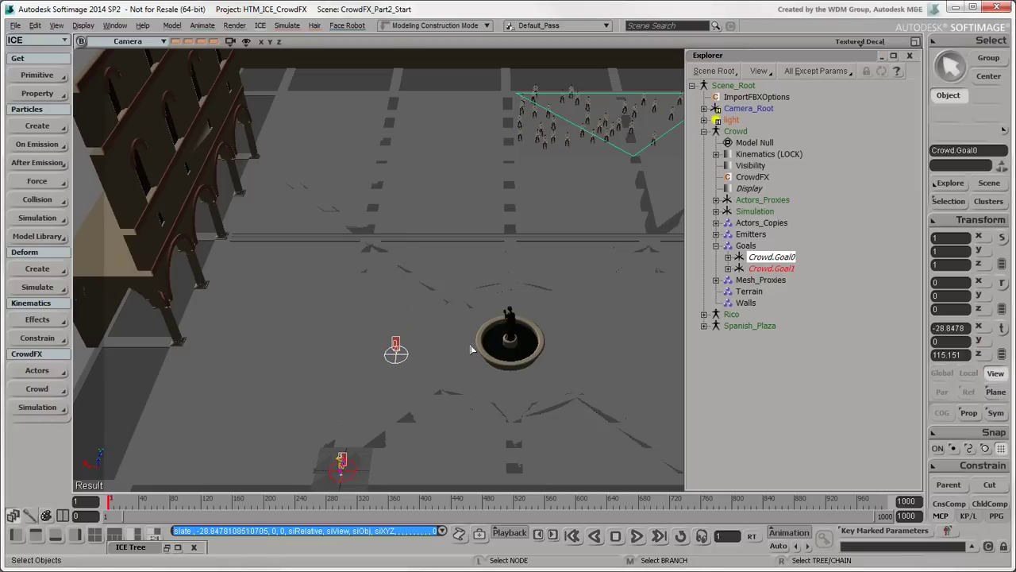
pyautogui.press('v')
pyautogui.moveTo(341, 468); pyautogui.dragTo(111, 461)
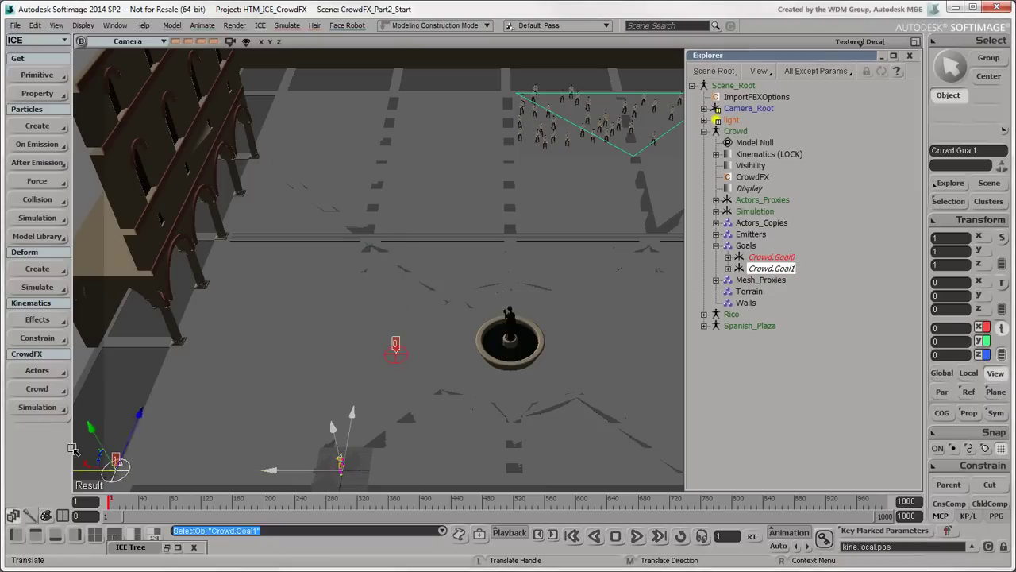
pyautogui.click(210, 41)
pyautogui.press('v')
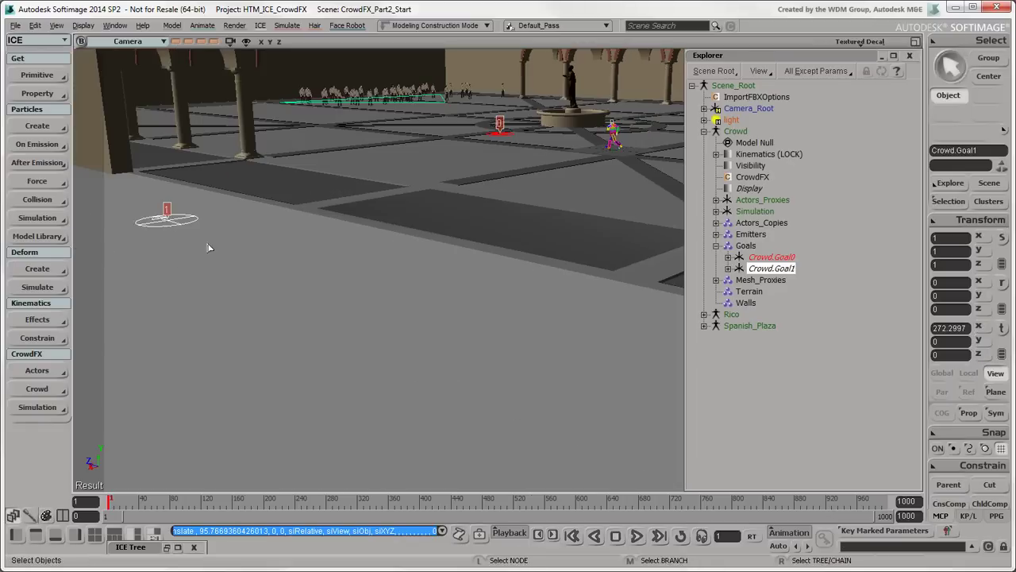
pyautogui.moveTo(195, 244)
pyautogui.mouseDown()
pyautogui.moveTo(428, 457)
pyautogui.moveTo(442, 408)
pyautogui.moveTo(222, 505)
pyautogui.mouseUp()
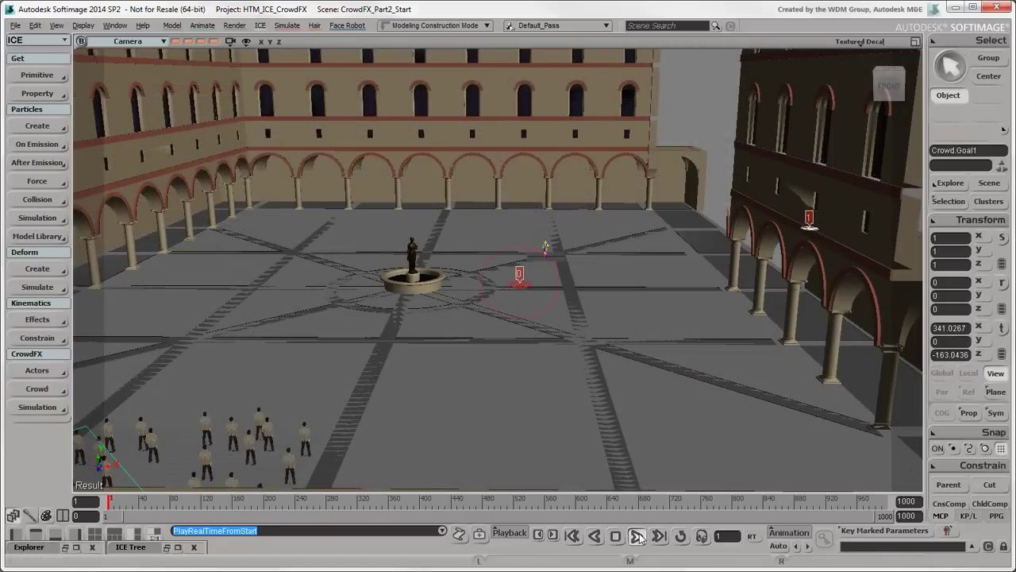
# Step: Play the crowd simulation and recall a saved camera view near the crowd
pyautogui.click(637, 536)
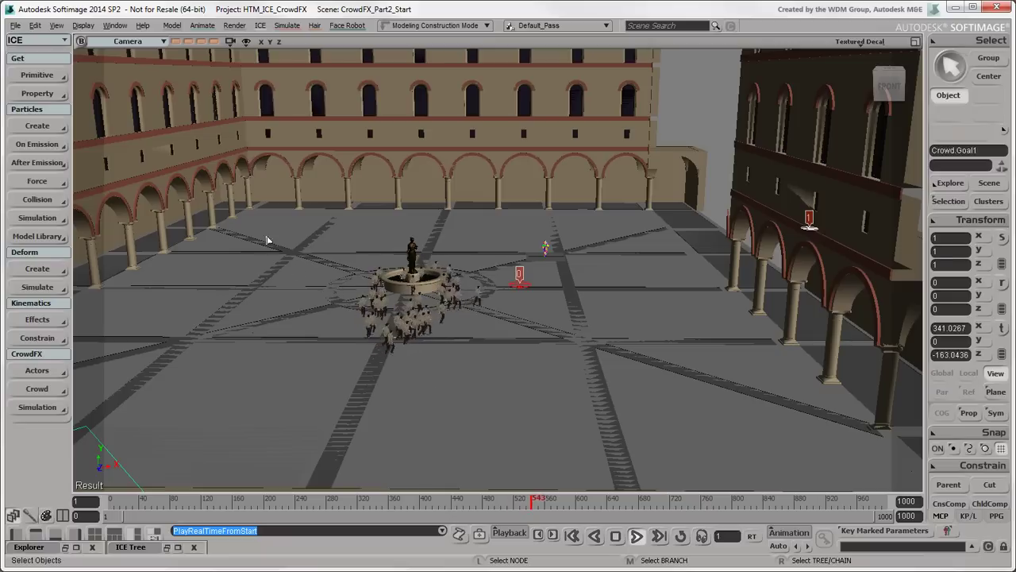
pyautogui.click(214, 42)
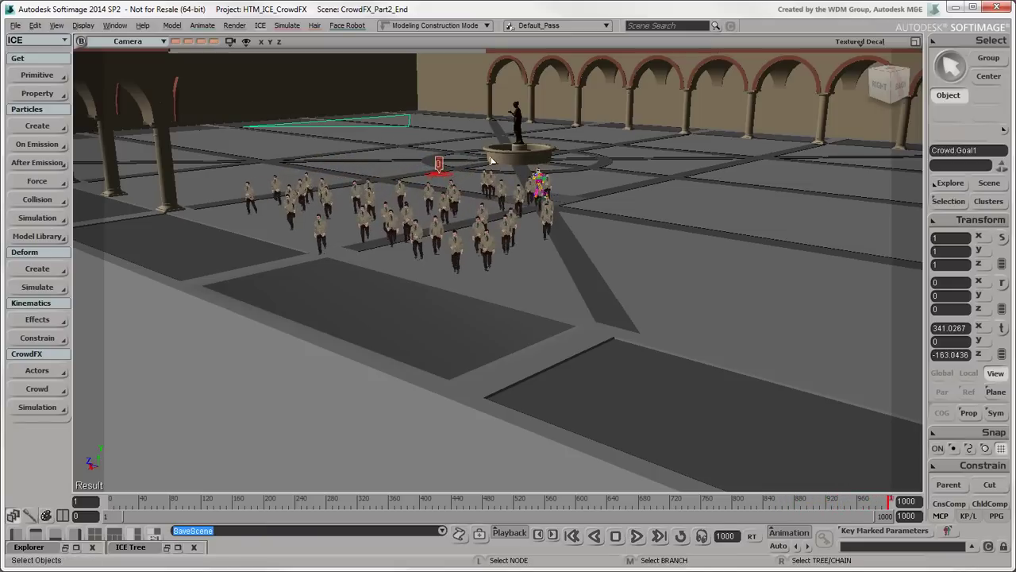
# Step: Frame the fountain, jump to frame 500, and recall the top-down view to check the crowd
pyautogui.click(512, 161)
pyautogui.press('f')
pyautogui.click(572, 537)
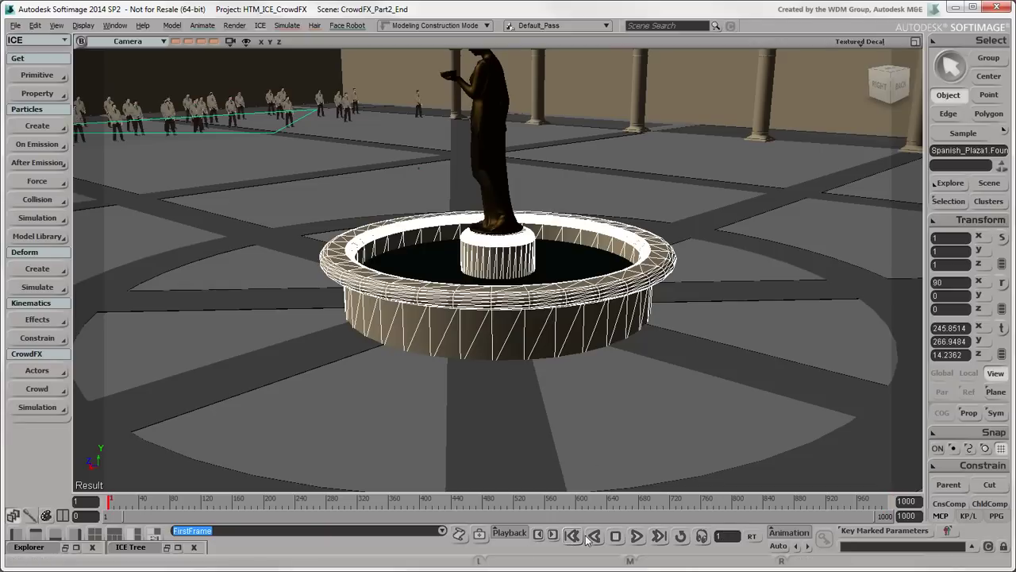
pyautogui.click(727, 536)
pyautogui.write('500')
pyautogui.press('Return')
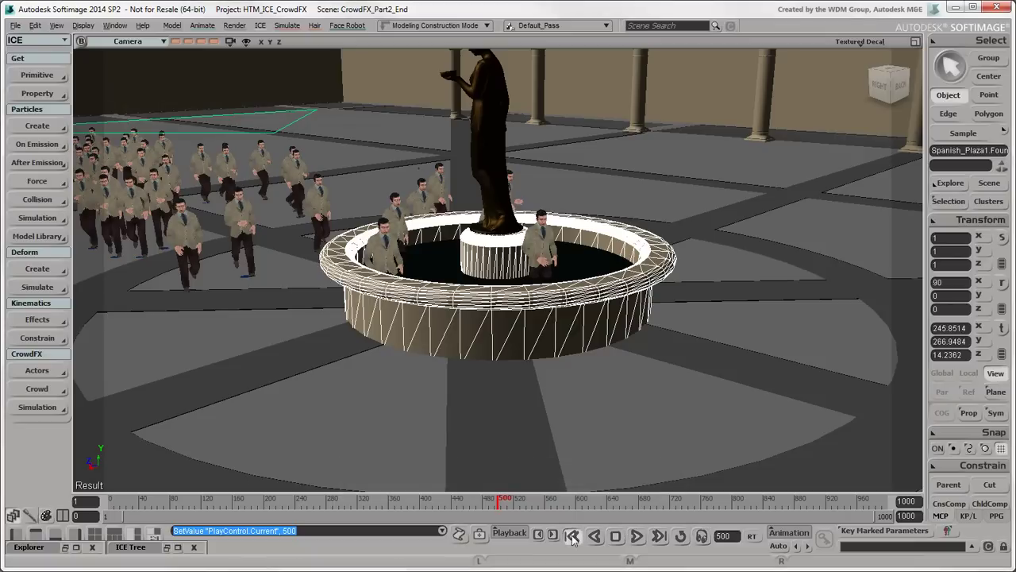
pyautogui.click(188, 41)
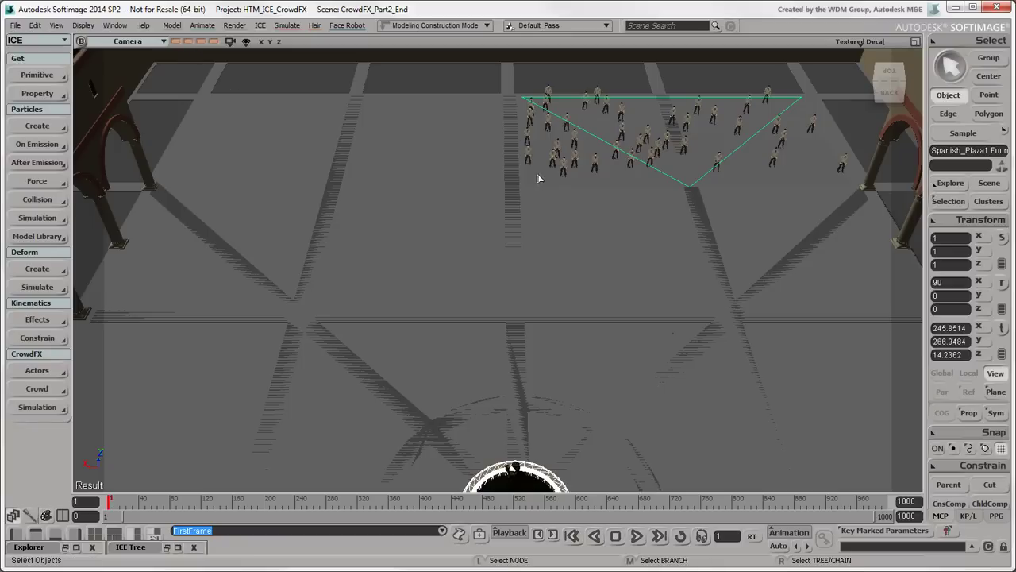
# Step: Frame the crowd actor copies and orbit for a close look at them
pyautogui.click(598, 165)
pyautogui.press('f')
pyautogui.press('o')
pyautogui.moveTo(533, 286); pyautogui.dragTo(534, 238)
pyautogui.moveTo(567, 318)
pyautogui.mouseDown()
pyautogui.moveTo(572, 261)
pyautogui.moveTo(334, 363)
pyautogui.mouseUp()
# Step: Inspect Rico_Body's actor proxy animations (Stand_Idle, Walking, Running) and toggle its source model
pyautogui.click(51, 376)
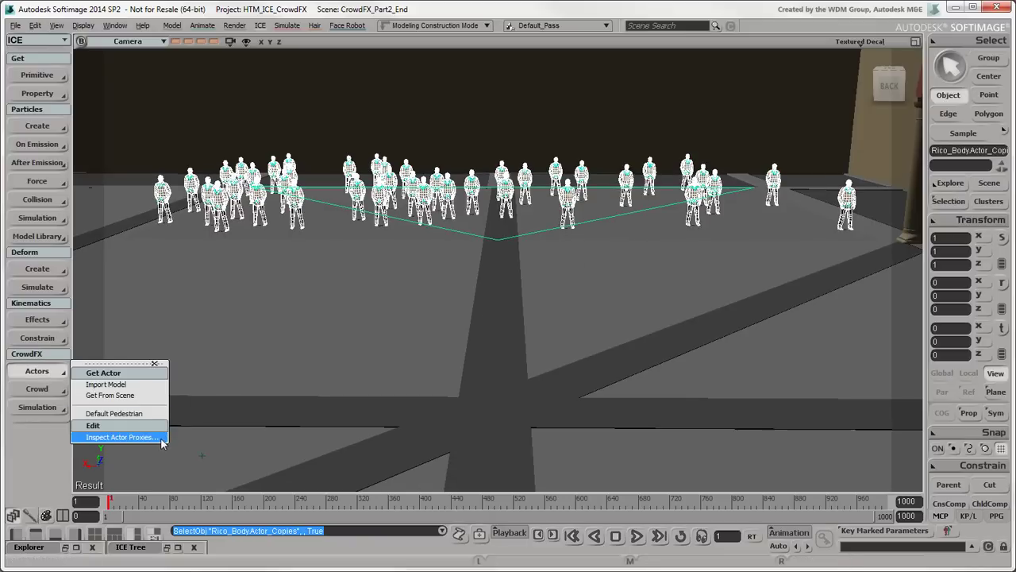
pyautogui.click(162, 438)
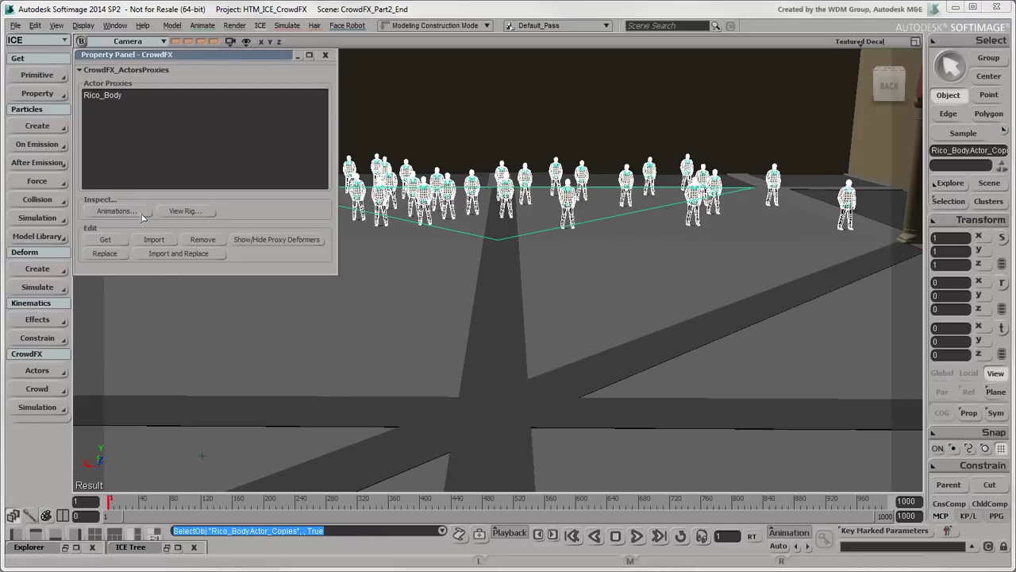
pyautogui.click(117, 97)
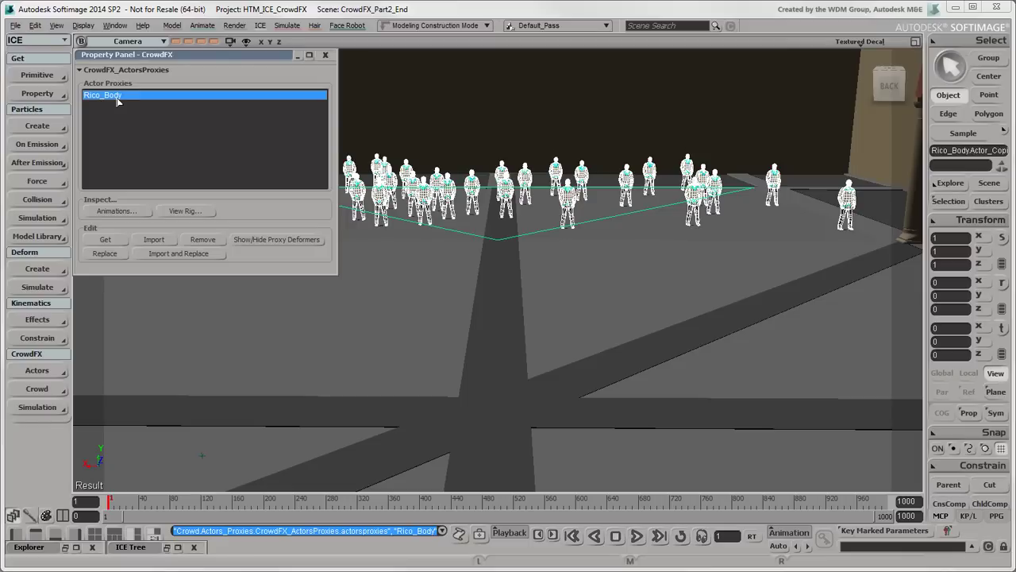
pyautogui.click(147, 216)
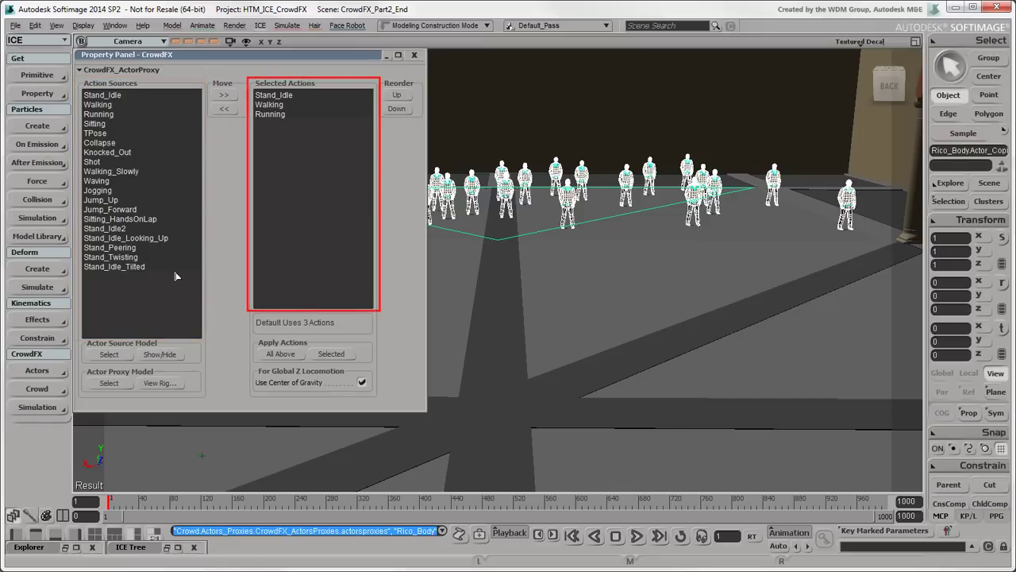
pyautogui.click(178, 357)
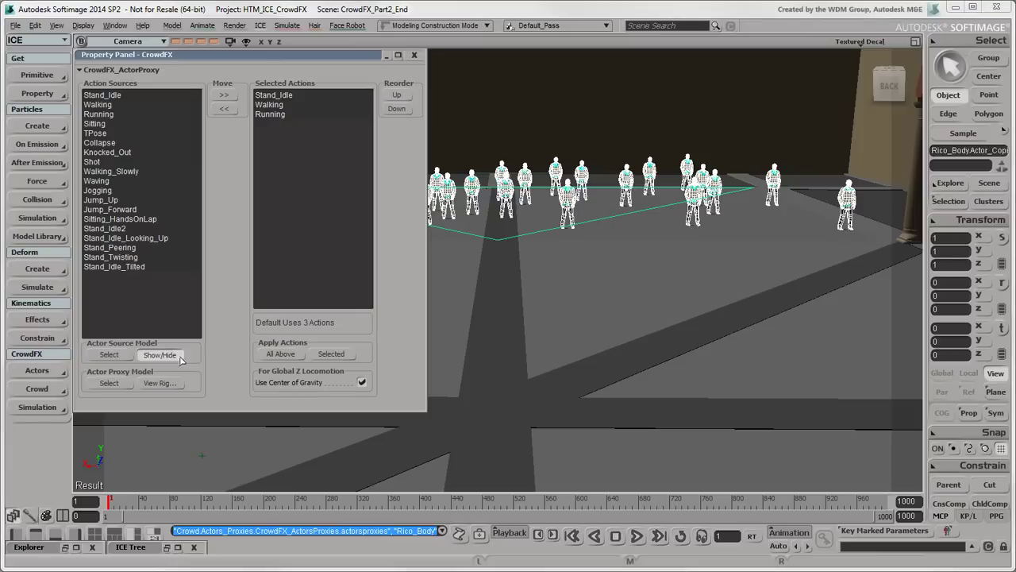
# Step: Close the proxy panels and inspect the Get Animation Sources Core compound in the ICE Tree
pyautogui.click(414, 55)
pyautogui.click(334, 54)
pyautogui.hotkey('alt', '9')
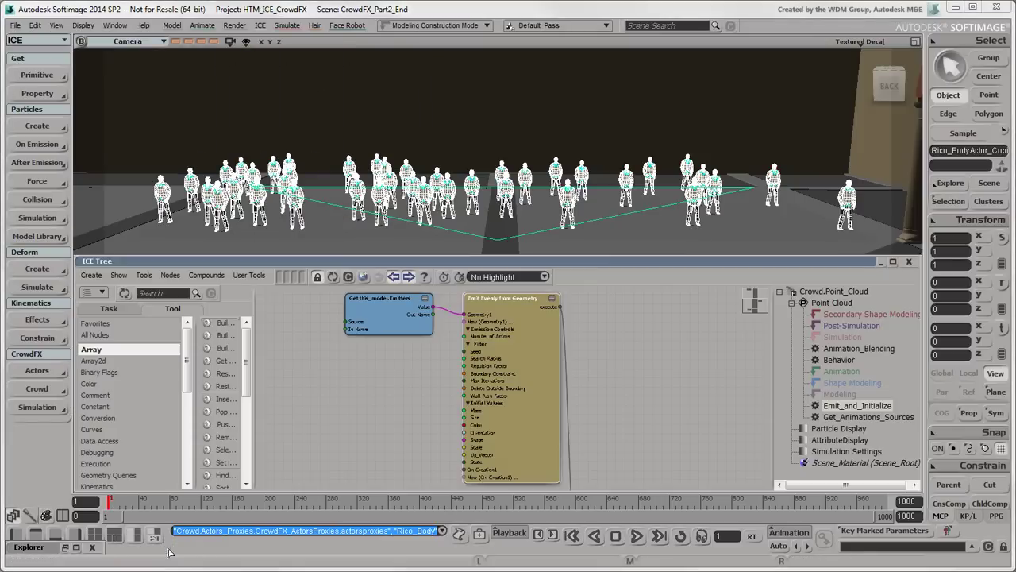
pyautogui.click(850, 421)
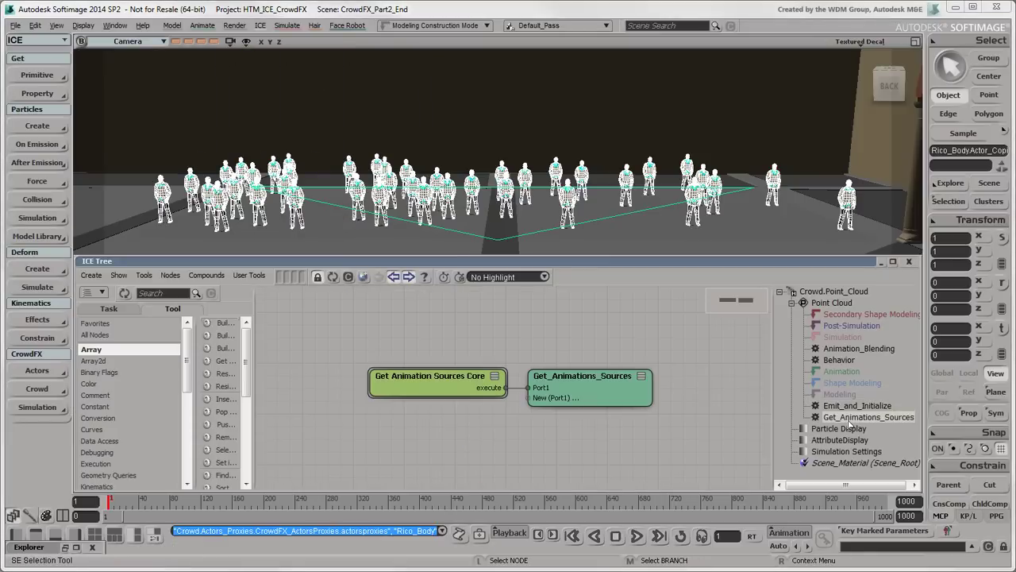
pyautogui.doubleClick(388, 371)
pyautogui.moveTo(491, 346); pyautogui.dragTo(534, 374)
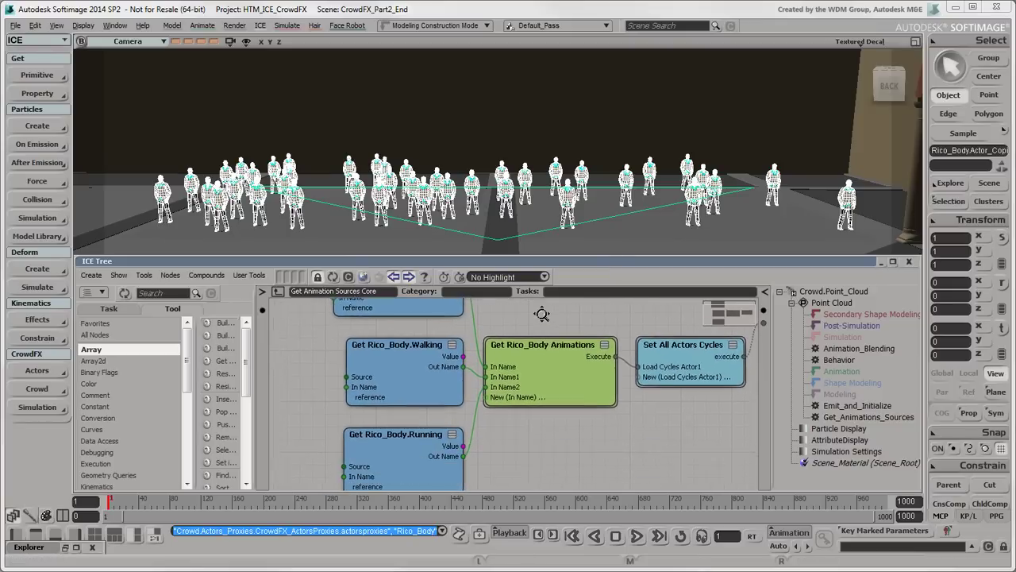
pyautogui.moveTo(535, 374); pyautogui.dragTo(530, 311, button='middle')
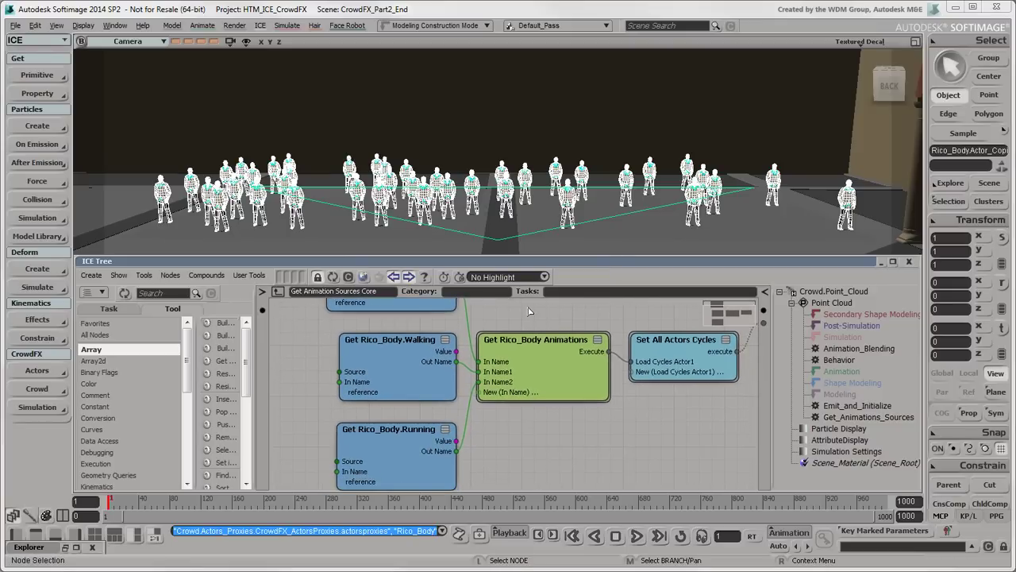
# Step: Open Animation_Blending's Animation Definition and the Define Animation State properties
pyautogui.click(843, 350)
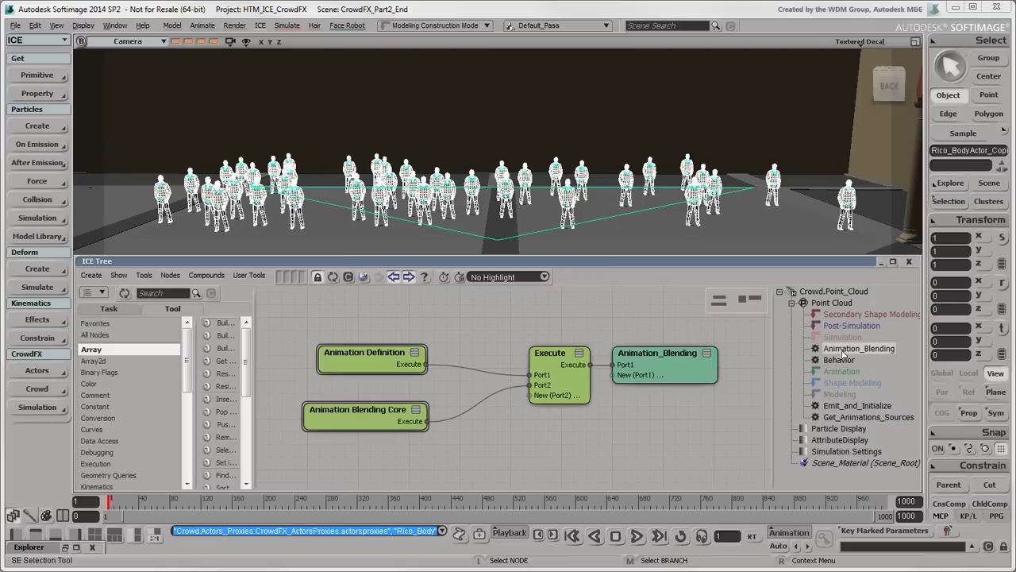
pyautogui.doubleClick(353, 348)
pyautogui.click(509, 344)
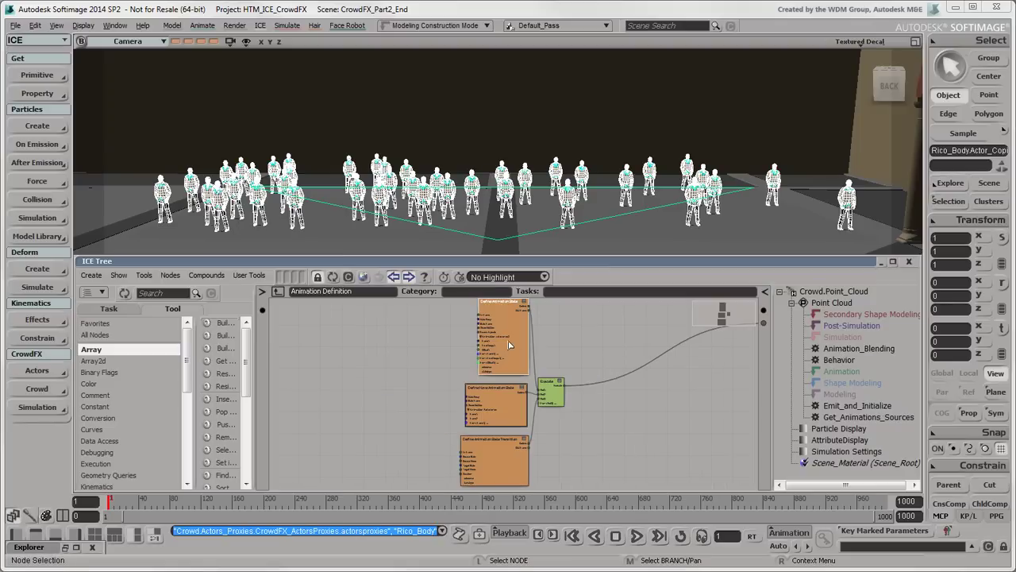
pyautogui.press('f')
pyautogui.click(559, 306)
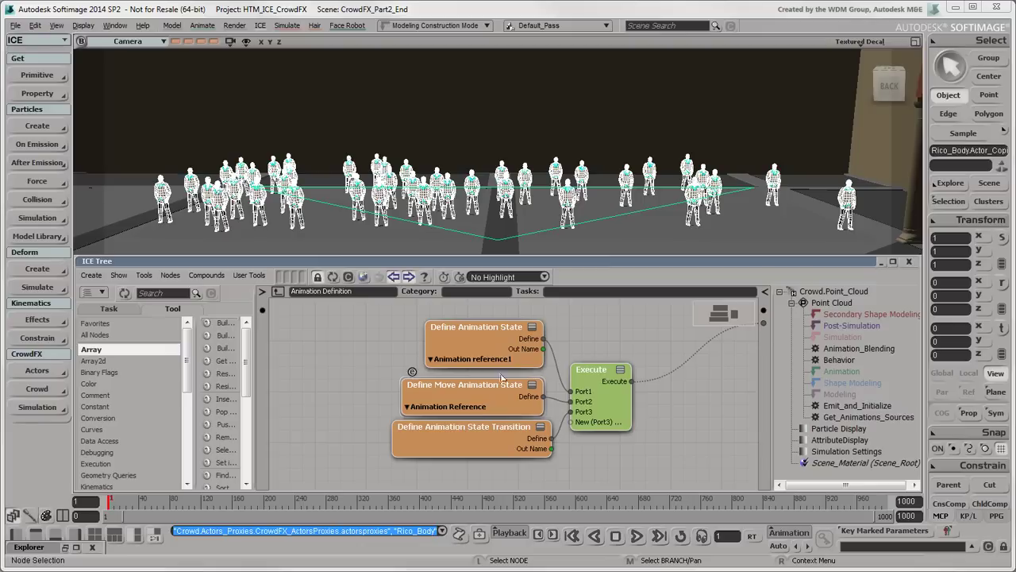
pyautogui.click(466, 356)
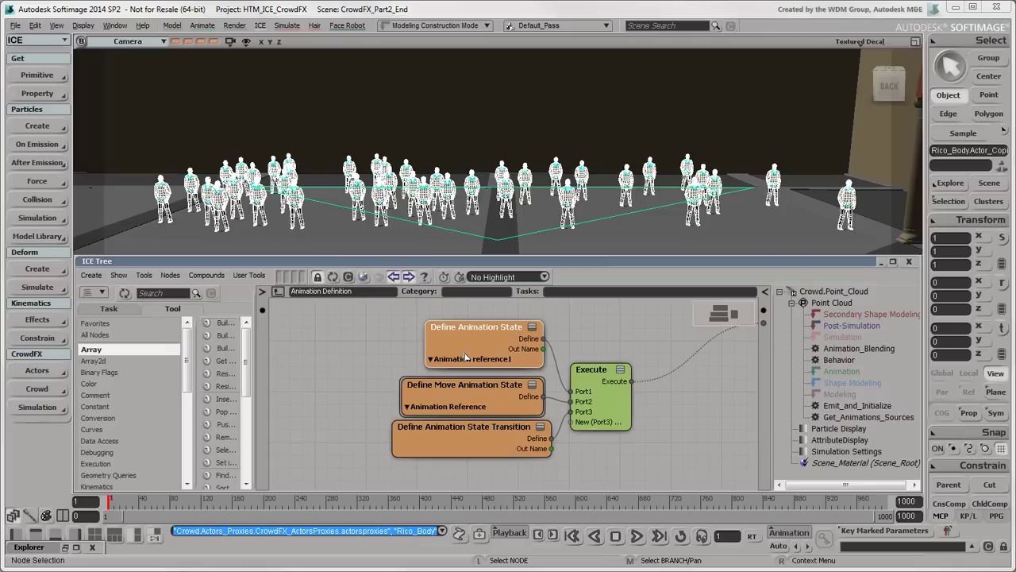
pyautogui.doubleClick(466, 352)
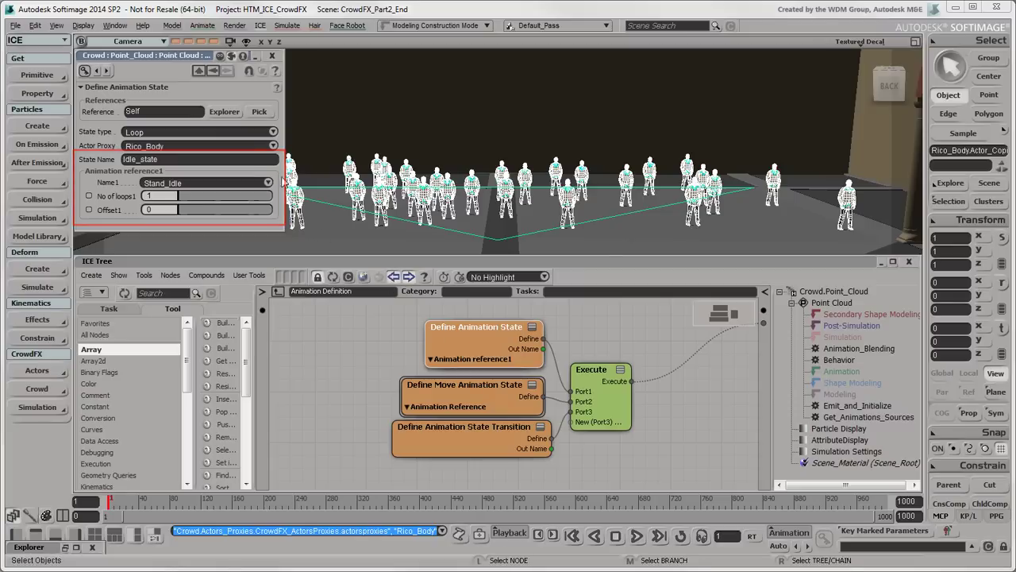
# Step: Keep Idle_state on Loop, review Move_state, and open the Idle–Move transition properties
pyautogui.click(274, 132)
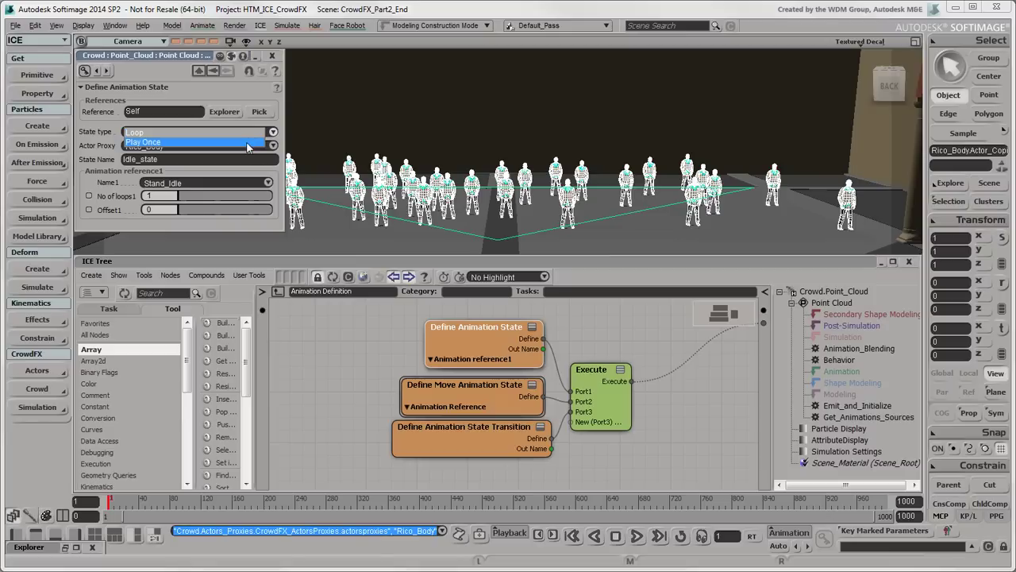
pyautogui.click(248, 136)
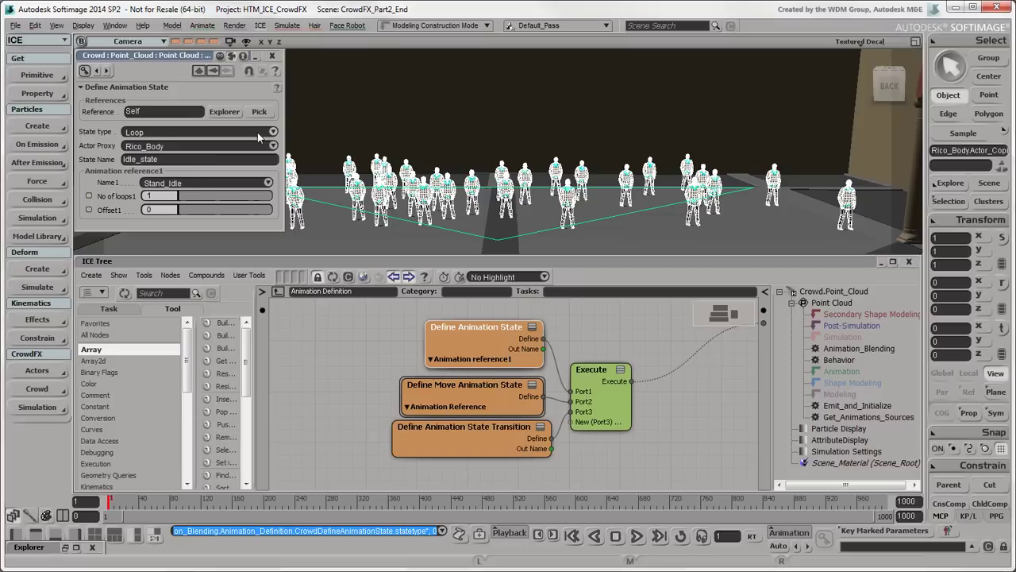
pyautogui.click(456, 397)
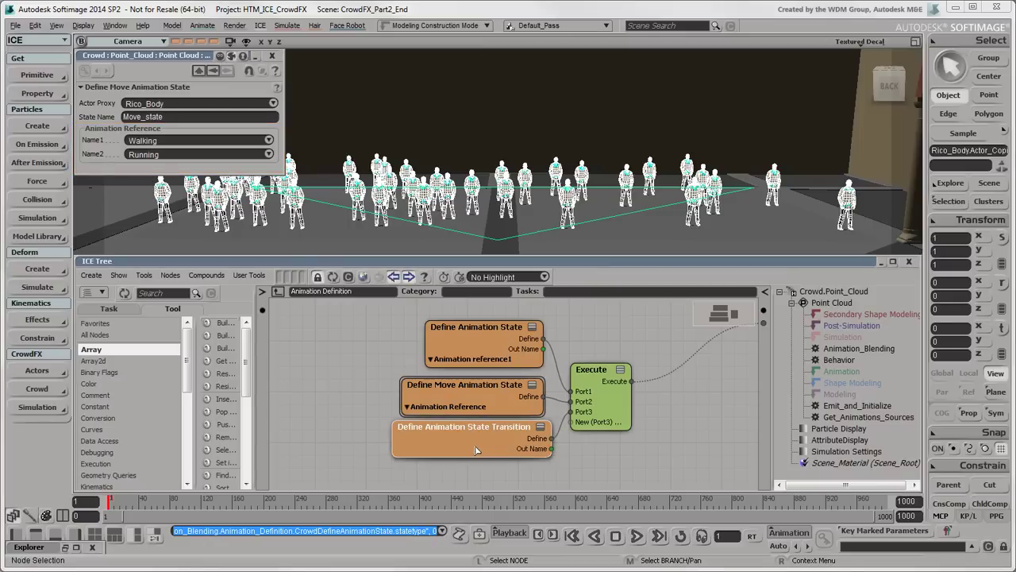
pyautogui.doubleClick(476, 450)
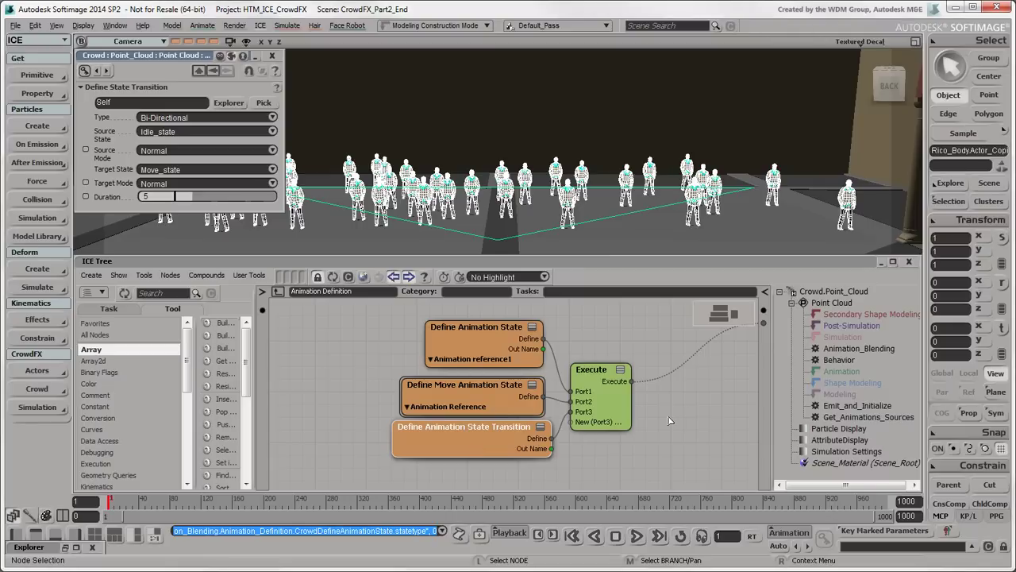
# Step: Pan the Behavior ICE graph to the goal nodes and show Set Velocity Using Collision Avoidance (target speed 20)
pyautogui.click(836, 362)
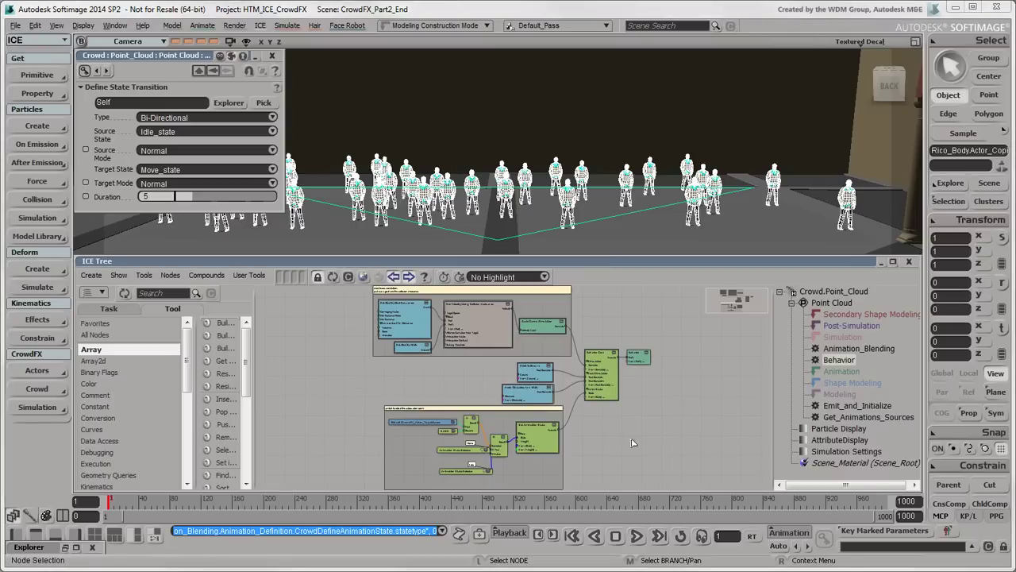
pyautogui.press('z')
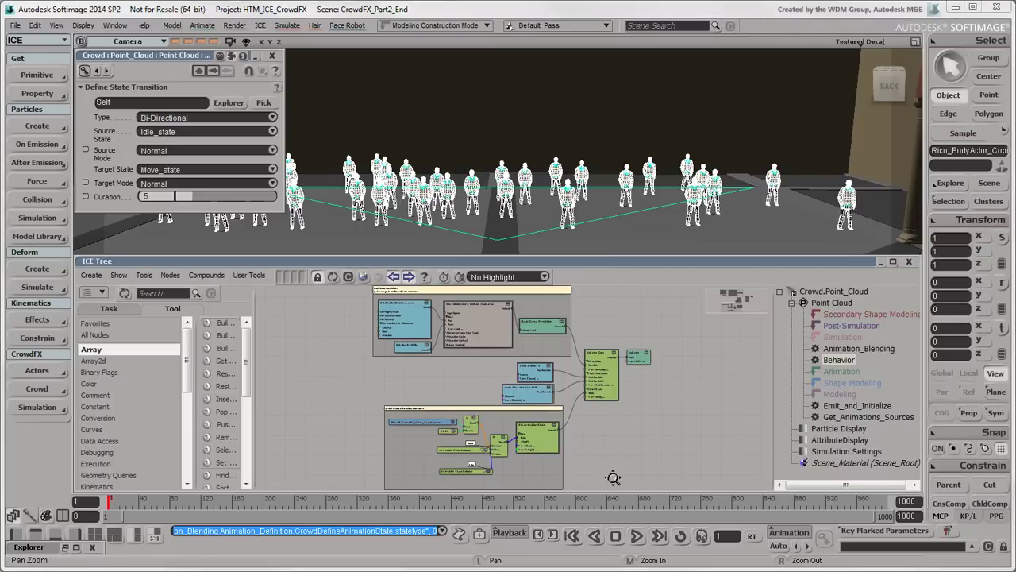
pyautogui.moveTo(613, 478)
pyautogui.mouseDown(button='middle')
pyautogui.moveTo(619, 410)
pyautogui.moveTo(755, 439)
pyautogui.mouseUp(button='middle')
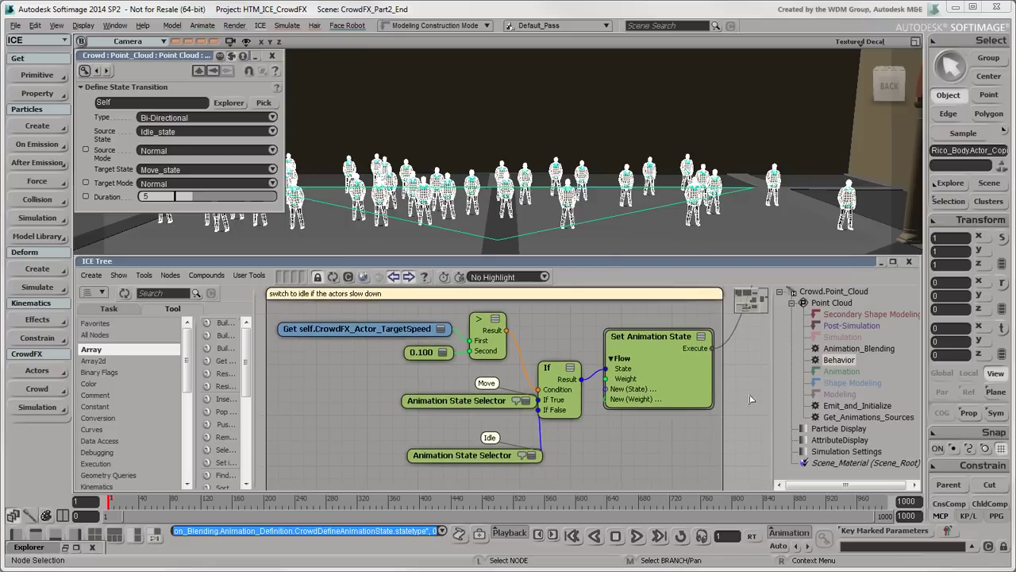
pyautogui.moveTo(751, 400); pyautogui.dragTo(744, 496, button='middle')
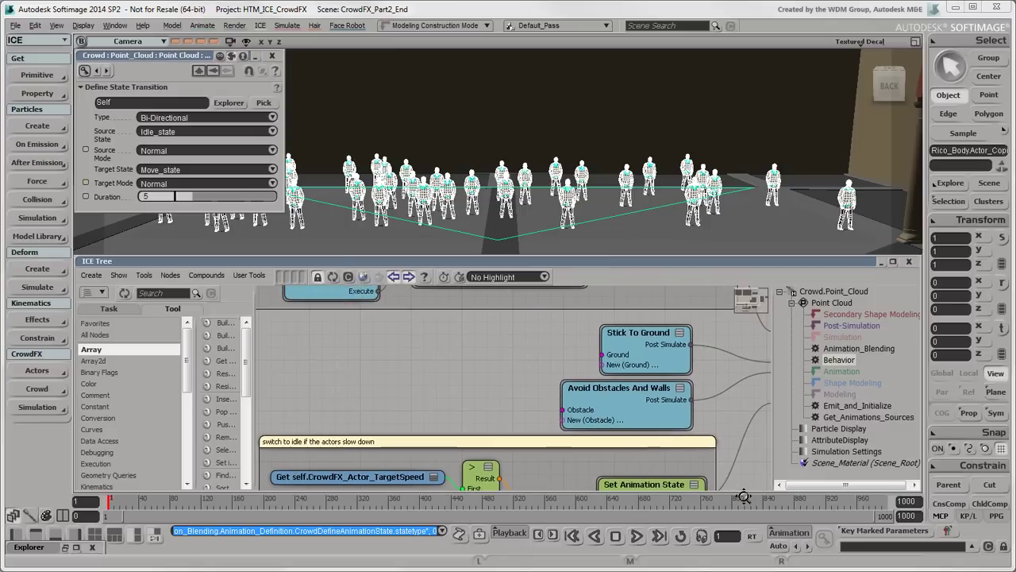
pyautogui.moveTo(715, 332); pyautogui.dragTo(737, 494, button='middle')
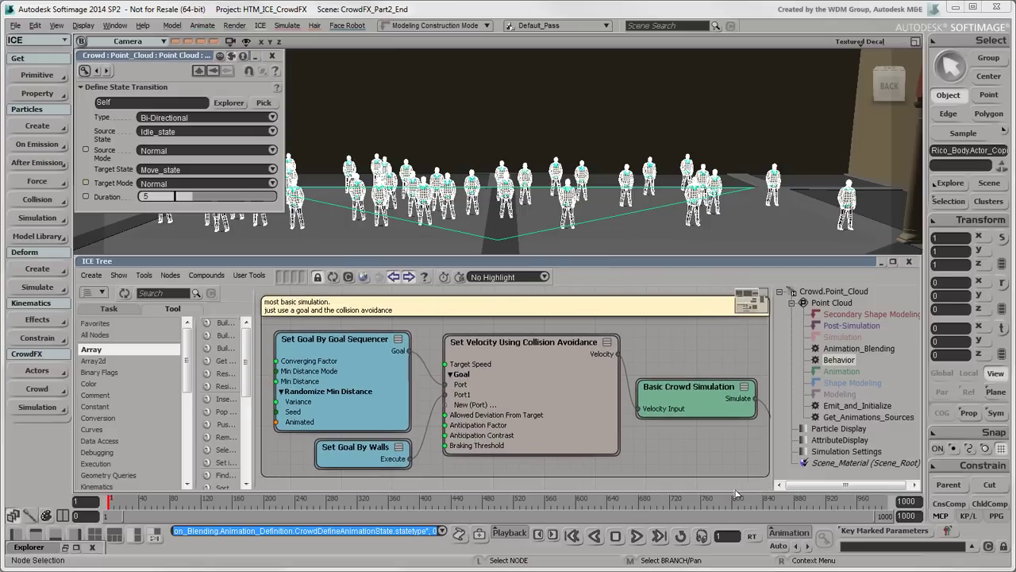
pyautogui.click(561, 406)
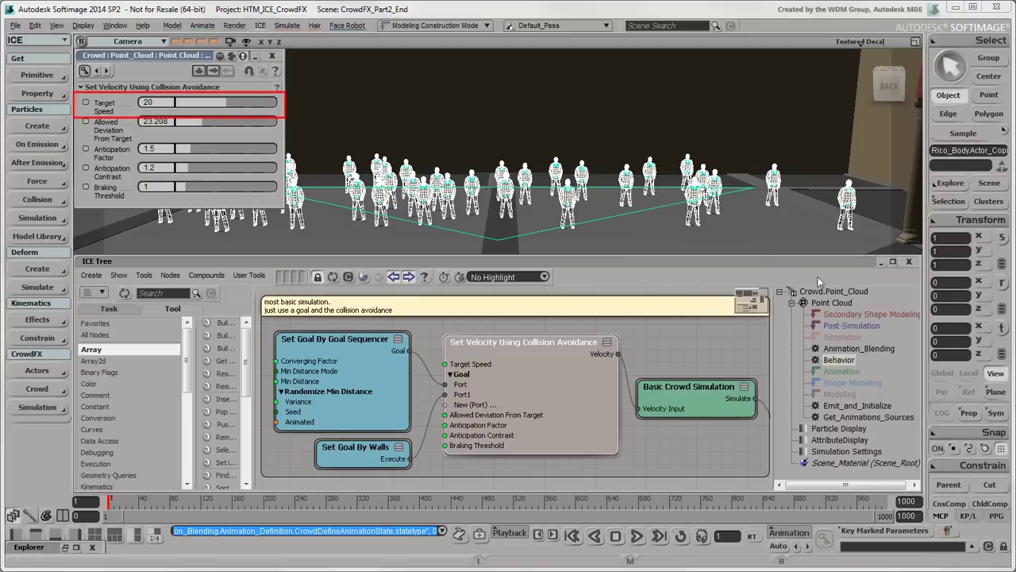
# Step: Collapse the ICE Tree, zoom toward the fountain and play the crowd simulation
pyautogui.click(880, 262)
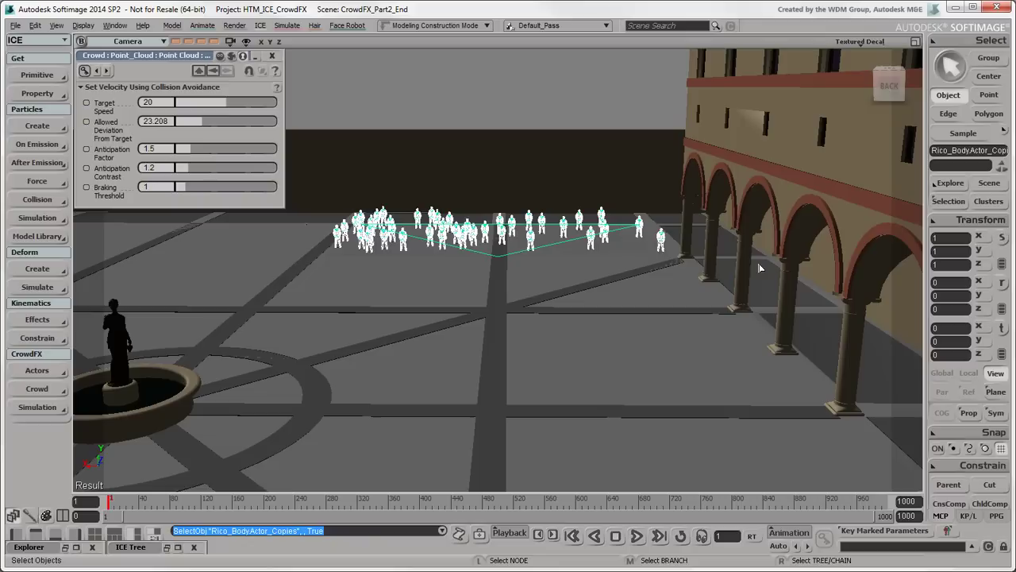
pyautogui.moveTo(604, 281)
pyautogui.mouseDown(button='middle')
pyautogui.moveTo(672, 260)
pyautogui.moveTo(363, 268)
pyautogui.mouseUp(button='middle')
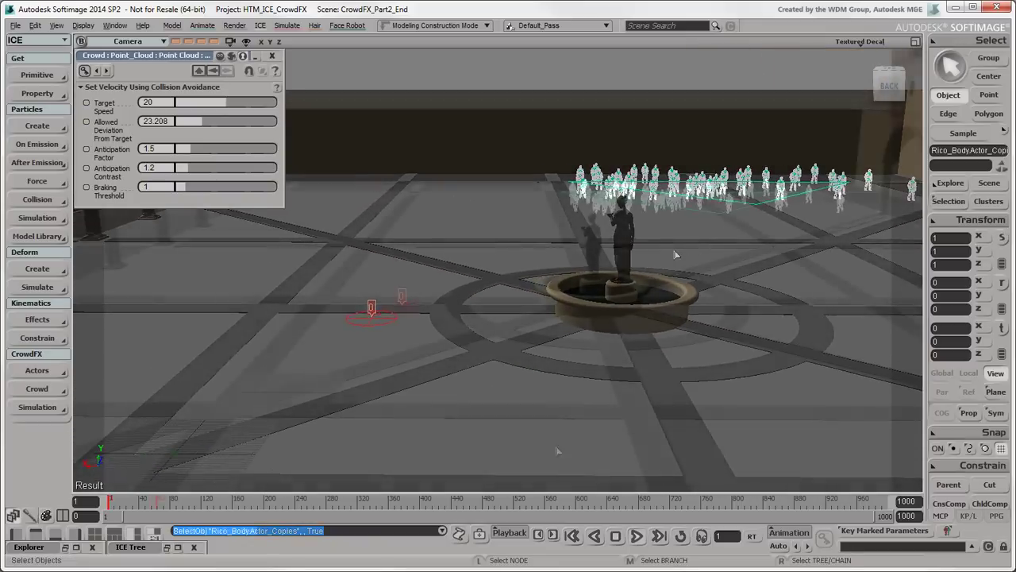
pyautogui.press('F10')
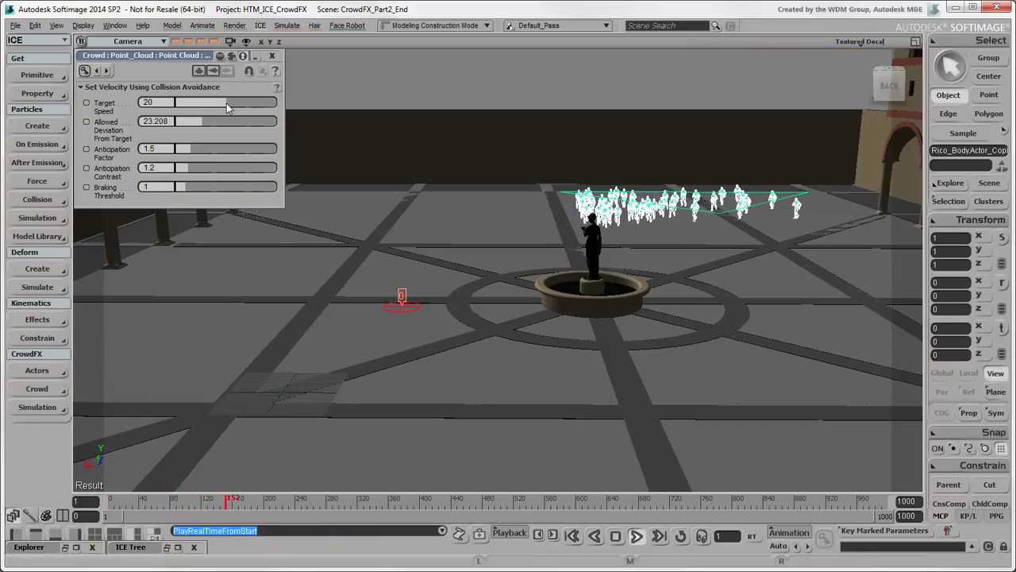
# Step: Trial target speeds of 40, about 4.3 and about 16, then stop and rewind to frame one
pyautogui.moveTo(226, 103); pyautogui.dragTo(282, 109)
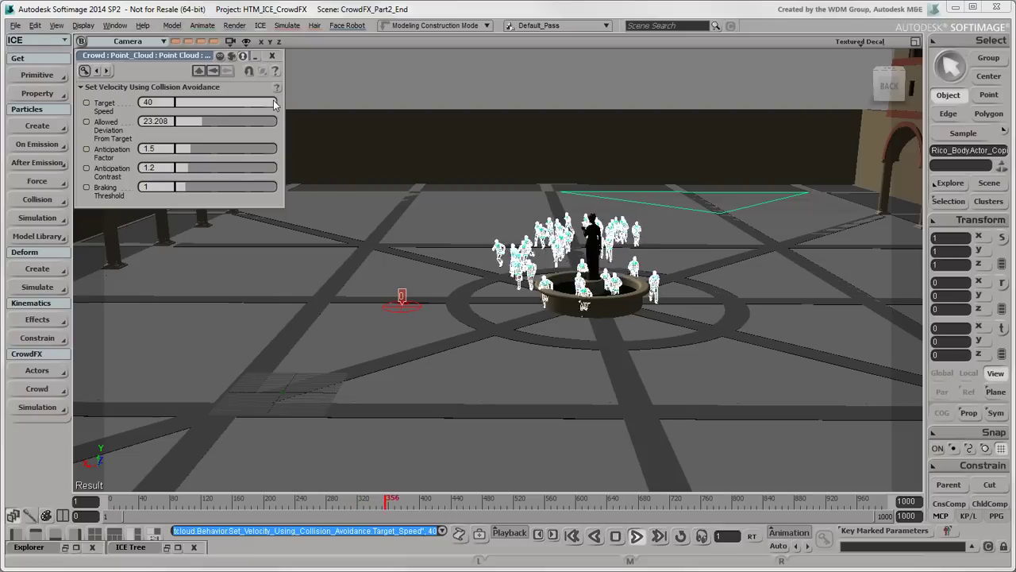
pyautogui.moveTo(274, 105); pyautogui.dragTo(188, 109)
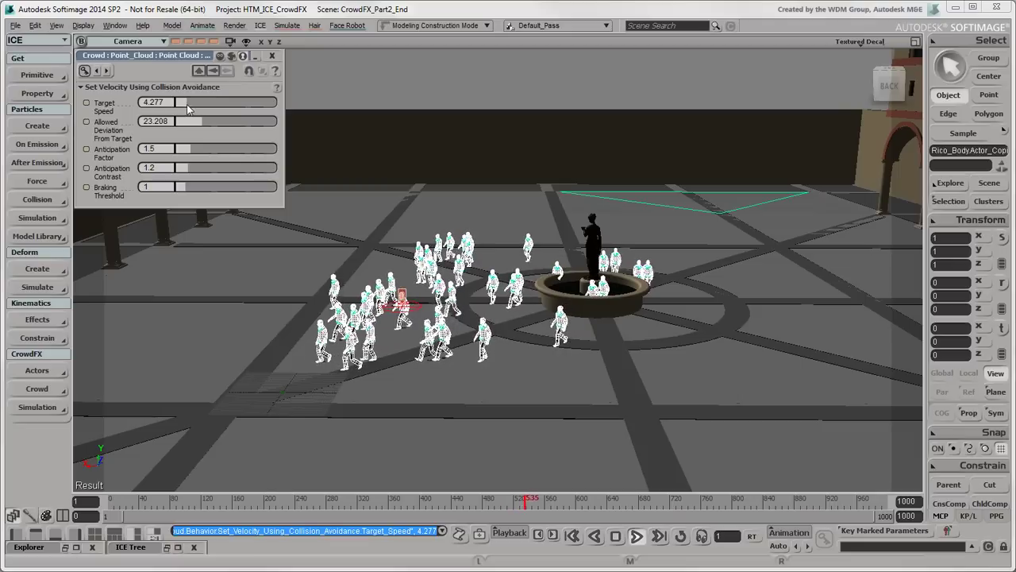
pyautogui.moveTo(188, 109); pyautogui.dragTo(221, 104)
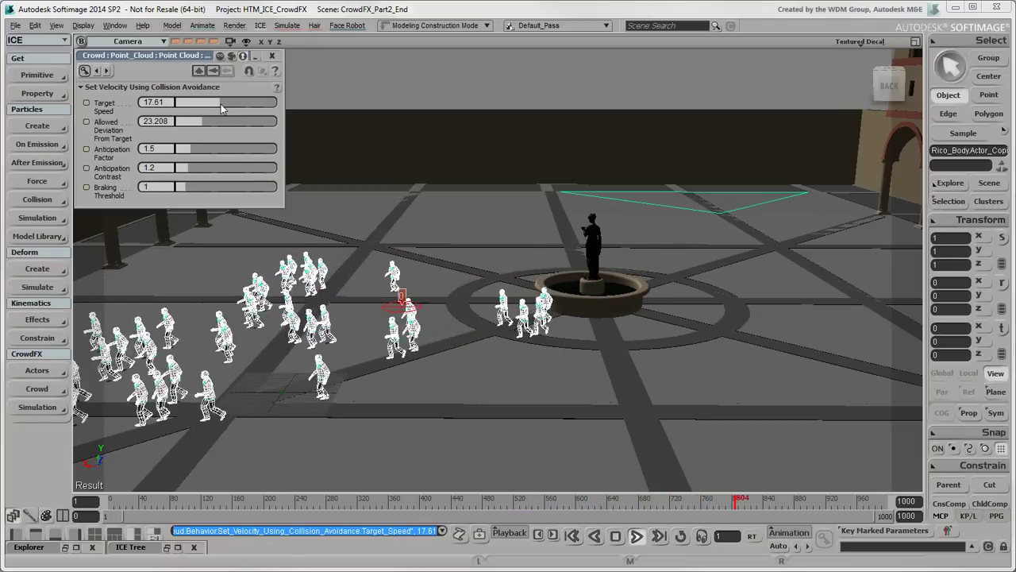
pyautogui.click(616, 537)
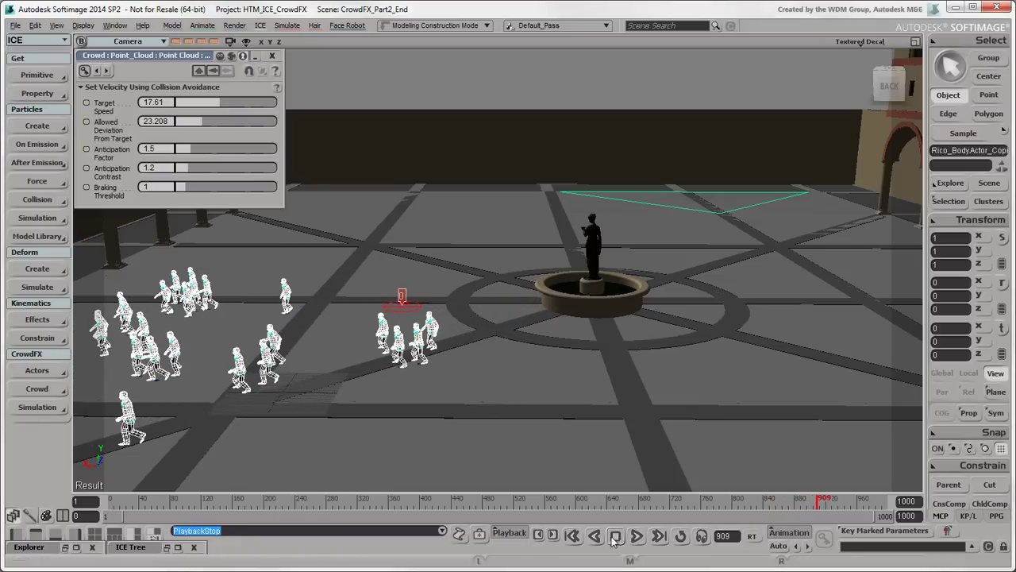
pyautogui.click(572, 536)
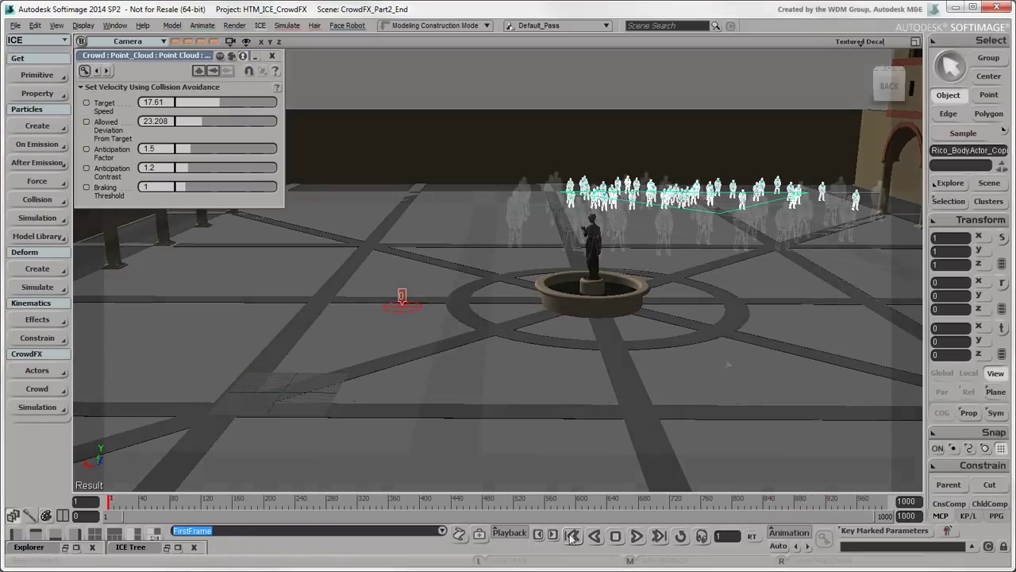
# Step: Test a target speed of 60 during playback, then stop and rewind to frame one
pyautogui.click(638, 536)
pyautogui.click(171, 103)
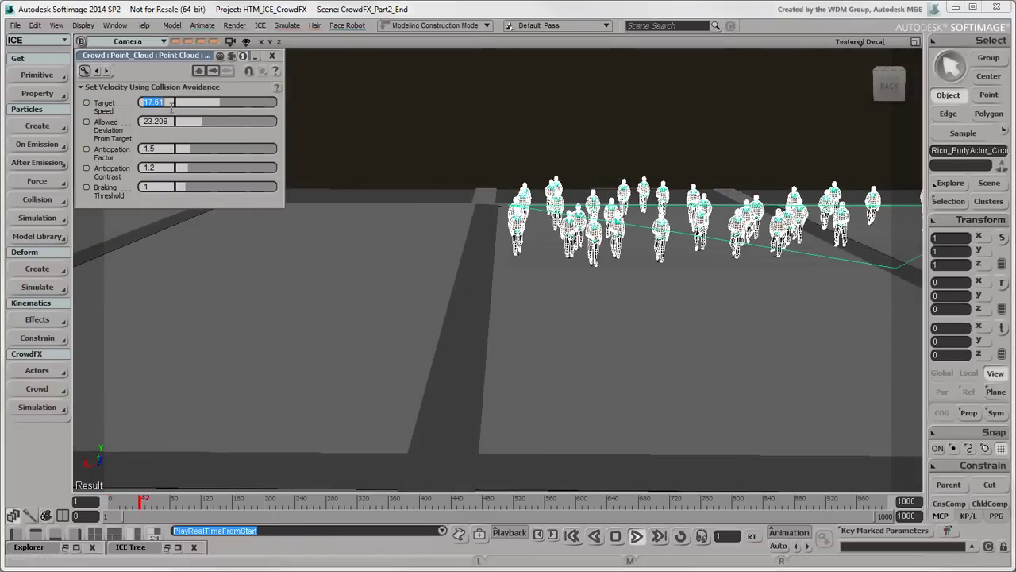
pyautogui.write('60')
pyautogui.press('Return')
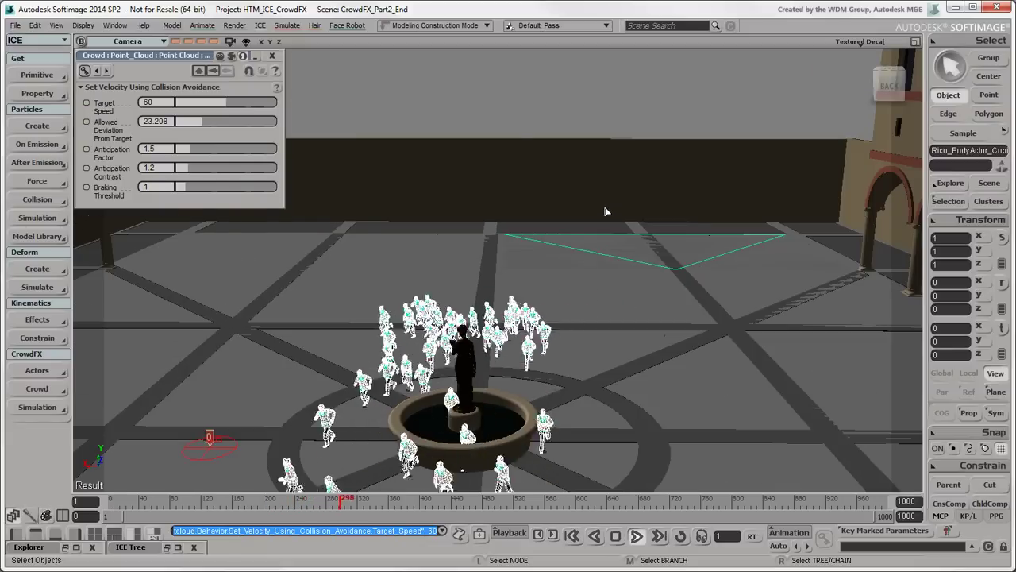
pyautogui.click(617, 537)
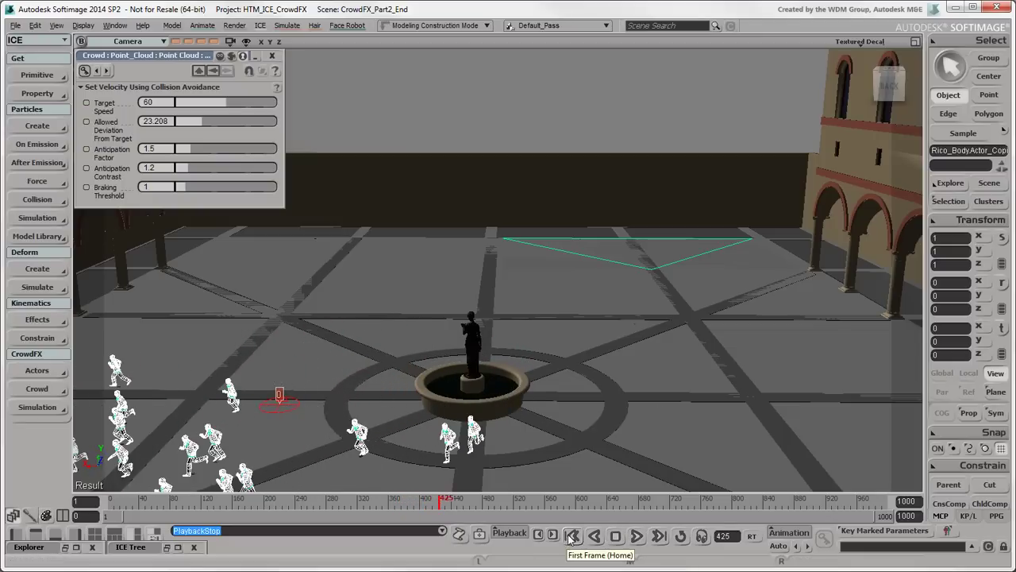
pyautogui.click(572, 537)
# Step: Replay the crowd, settle the target speed at 30 and close the velocity settings
pyautogui.click(635, 536)
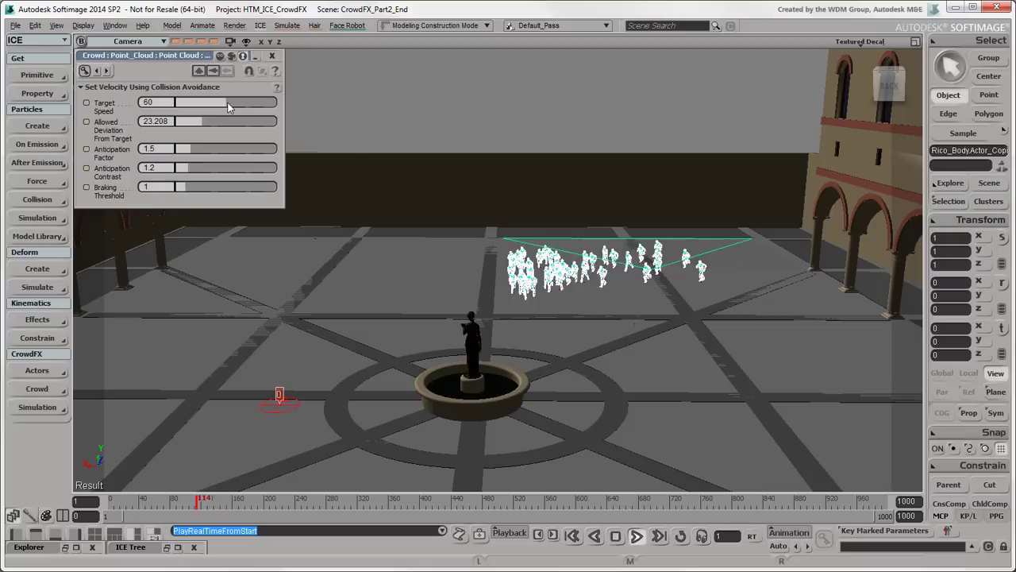
pyautogui.click(204, 107)
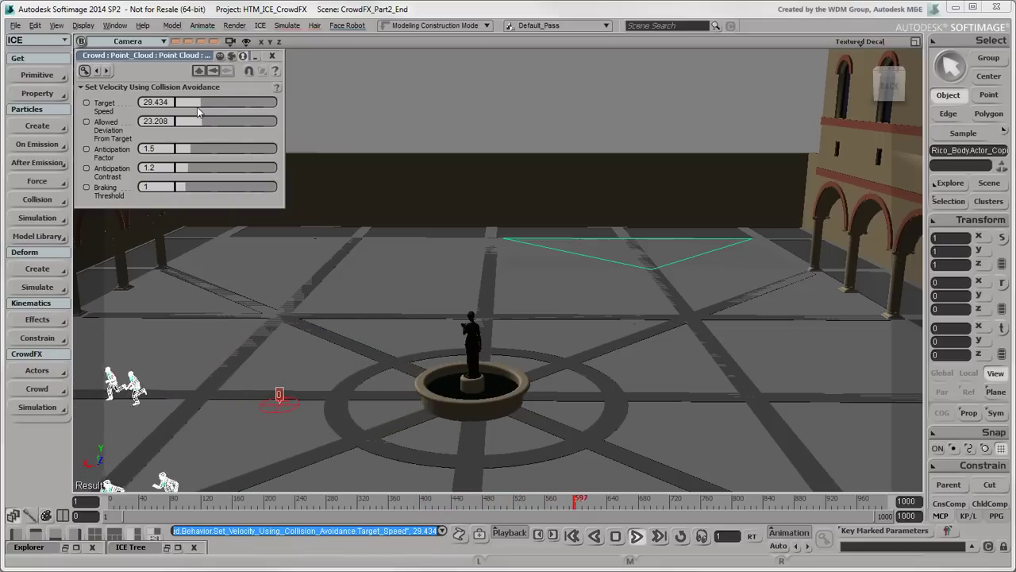
pyautogui.click(175, 103)
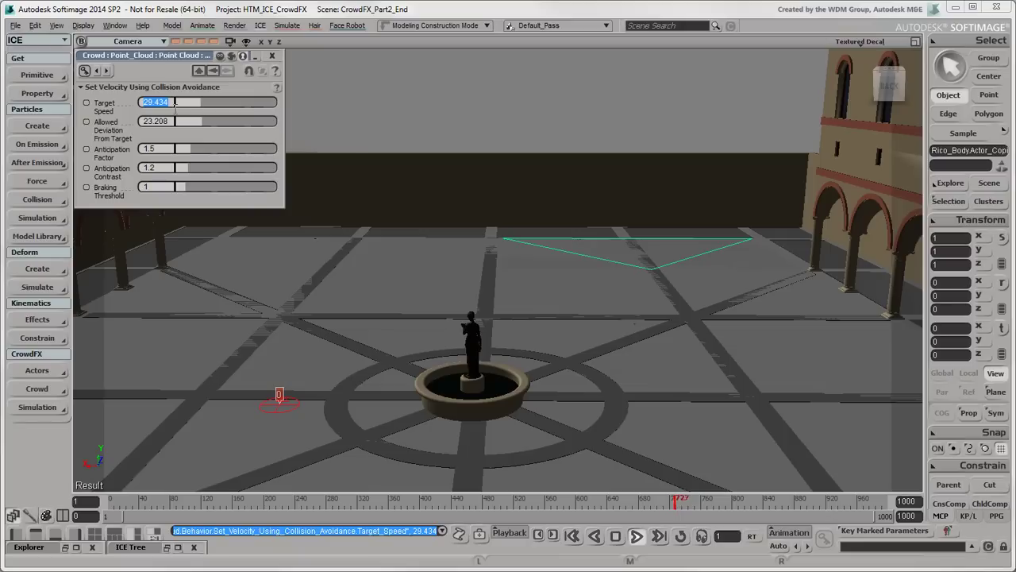
pyautogui.write('30')
pyautogui.press('Return')
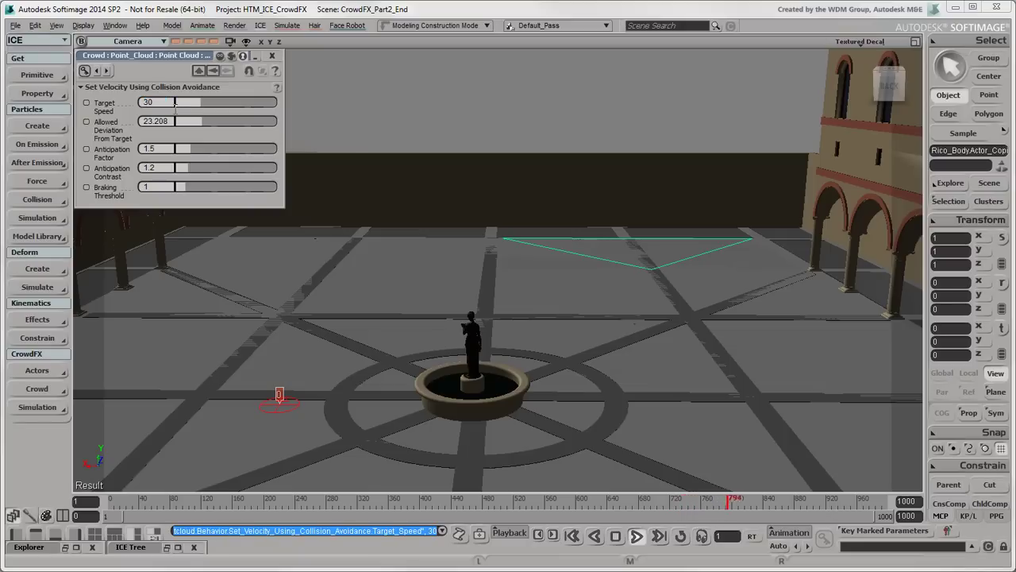
pyautogui.click(271, 58)
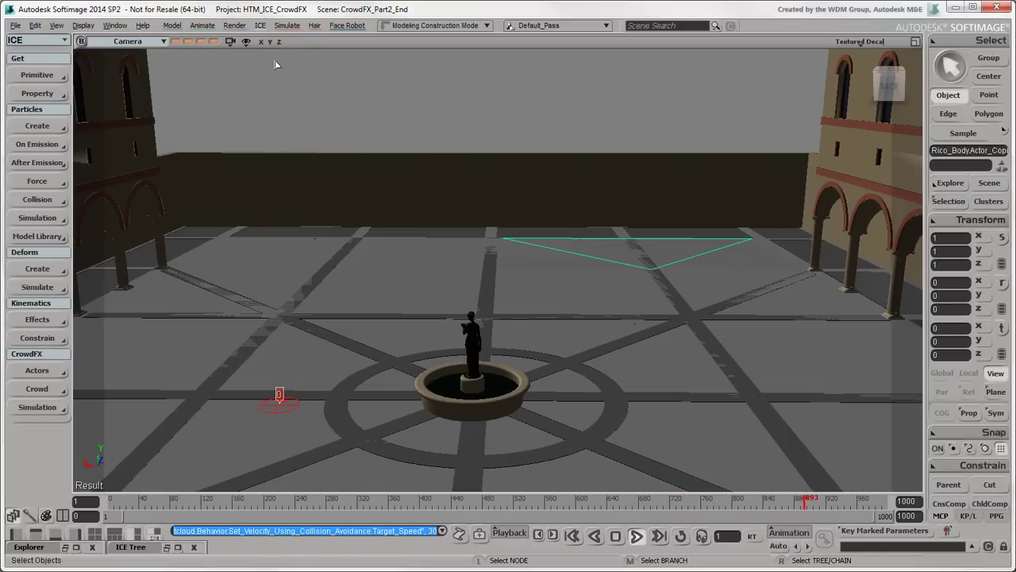
# Step: Stop and rewind the simulation, clear the selection and save the scene with Ctrl+S
pyautogui.click(616, 536)
pyautogui.click(572, 536)
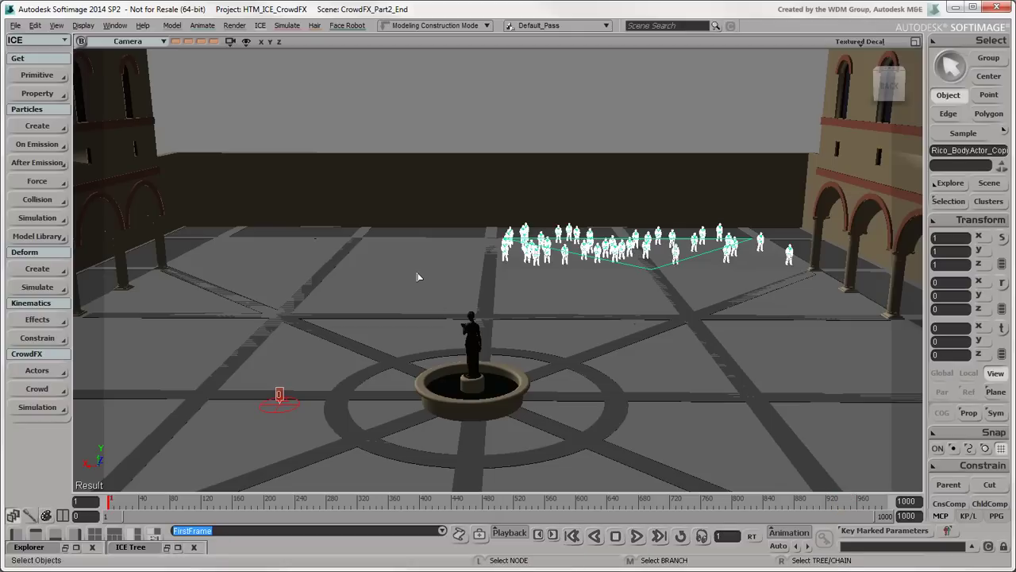
pyautogui.click(515, 138)
pyautogui.hotkey('ctrl', 's')
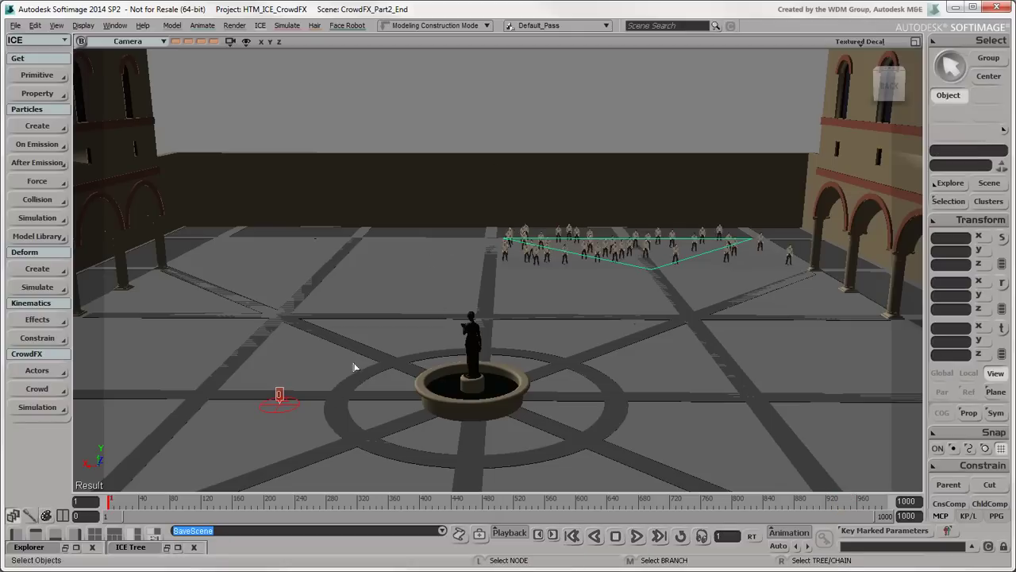
# Step: Reopen the ICE Tree and line up the Idle selector node under the Move selector
pyautogui.click(166, 548)
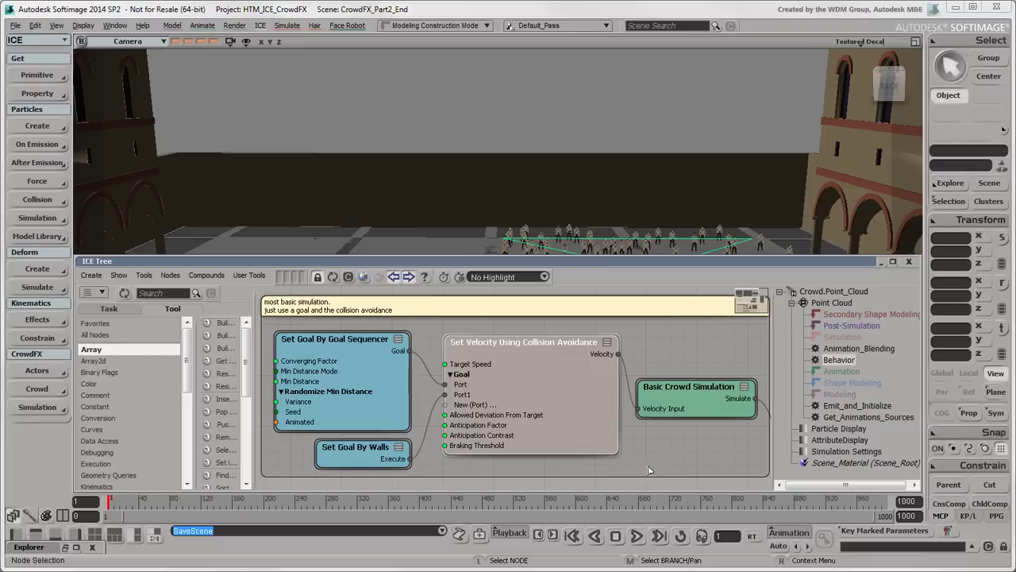
pyautogui.moveTo(669, 472); pyautogui.dragTo(670, 366)
pyautogui.moveTo(601, 451); pyautogui.dragTo(574, 355)
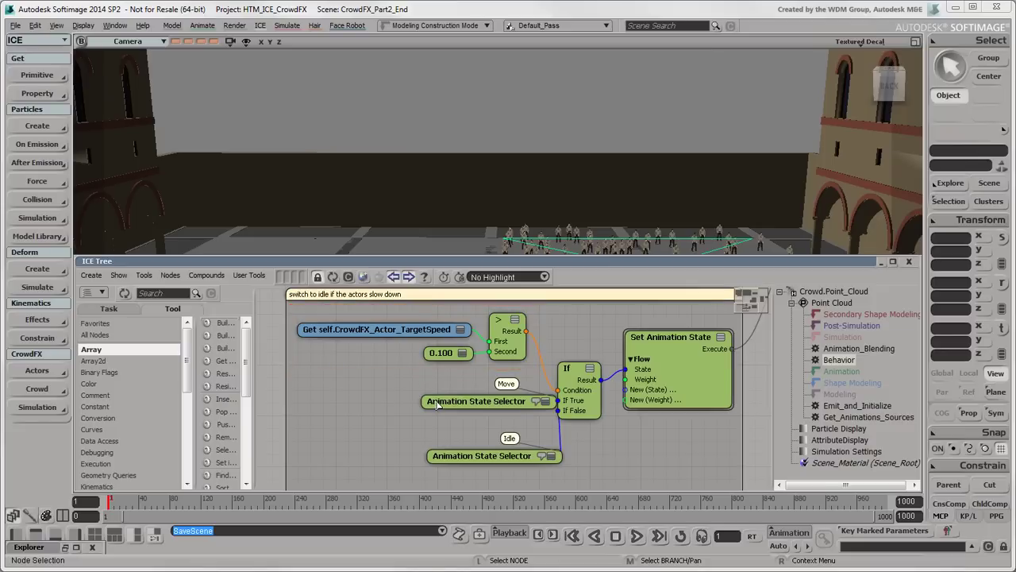
pyautogui.moveTo(437, 405); pyautogui.dragTo(387, 400)
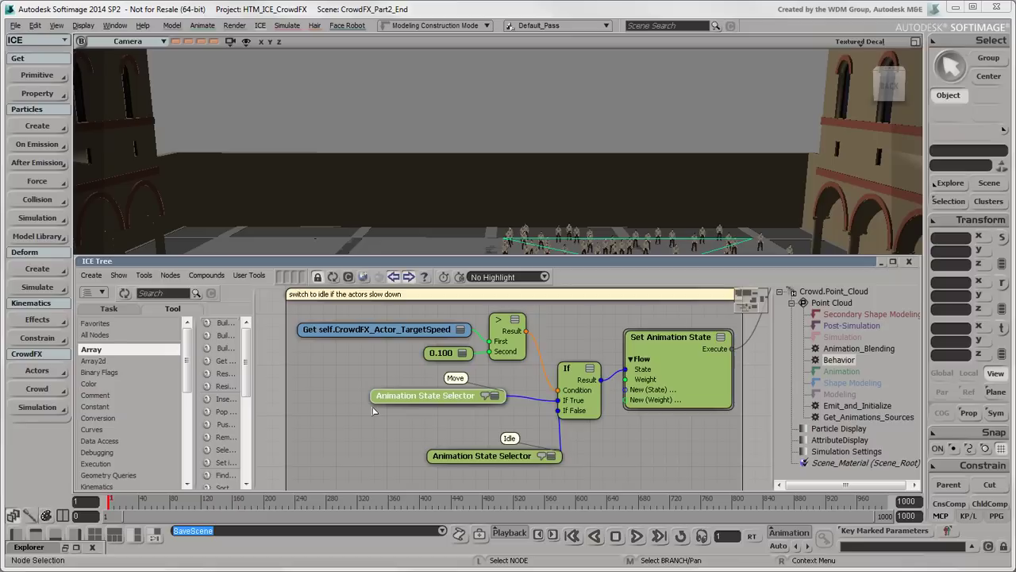
pyautogui.moveTo(448, 463); pyautogui.dragTo(390, 441)
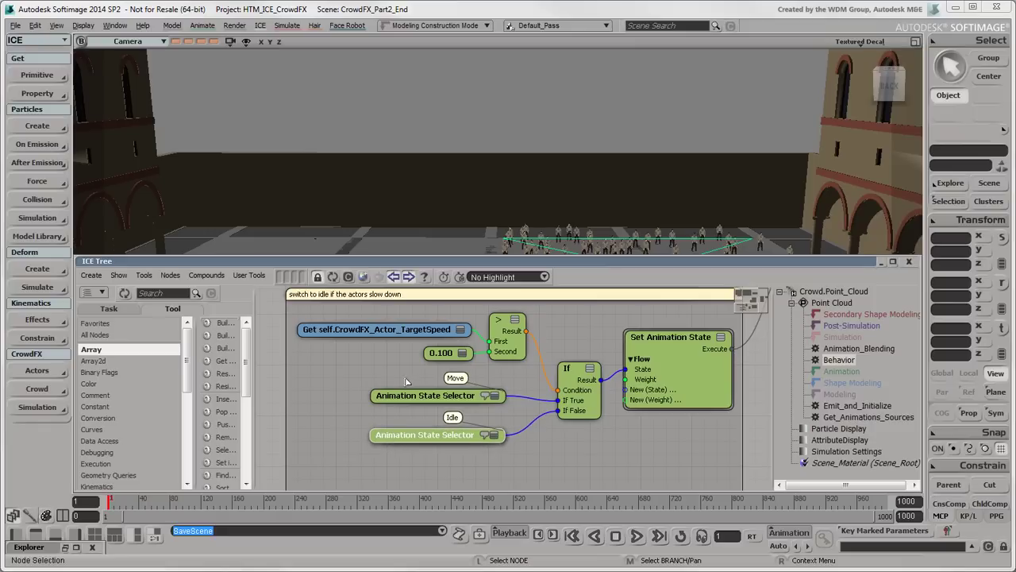
# Step: Change the idle-switch Scalar threshold from 0.100 to 1
pyautogui.click(436, 357)
pyautogui.doubleClick(436, 358)
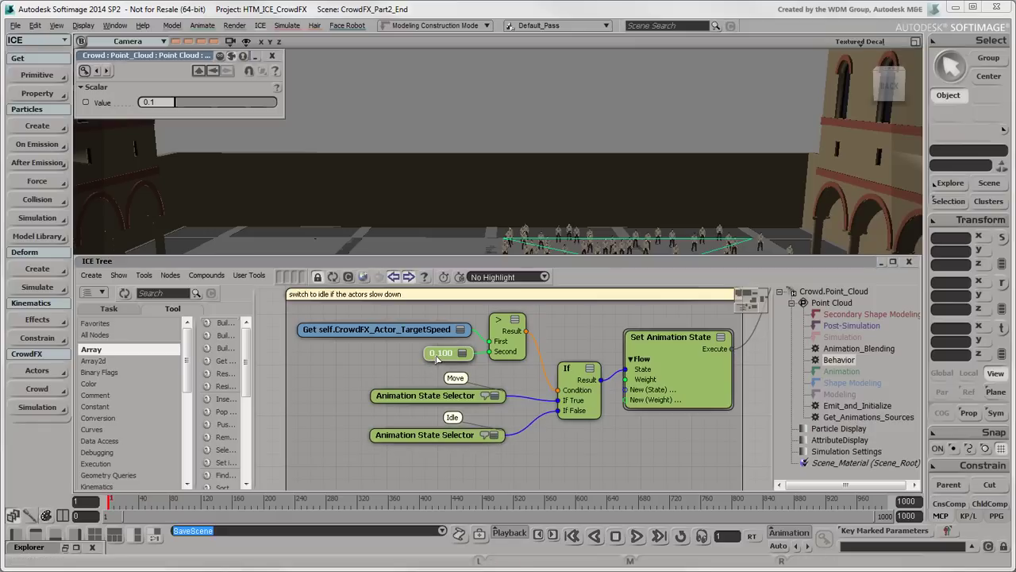
pyautogui.click(169, 106)
pyautogui.write('1')
pyautogui.press('Return')
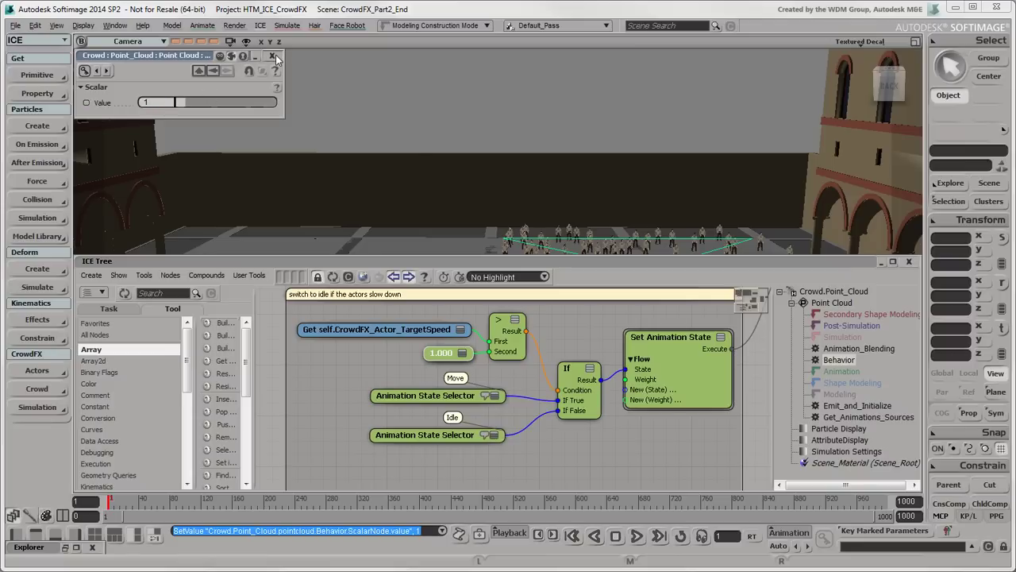
pyautogui.click(271, 56)
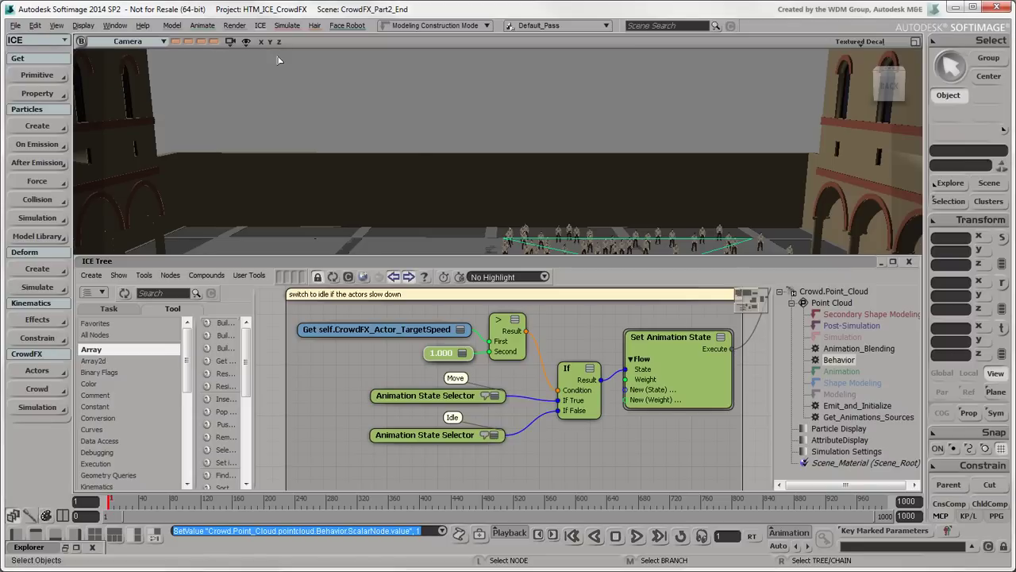
# Step: Collapse the ICE Tree and replay the crowd from the start with the 1.0 idle threshold
pyautogui.click(880, 263)
pyautogui.click(637, 536)
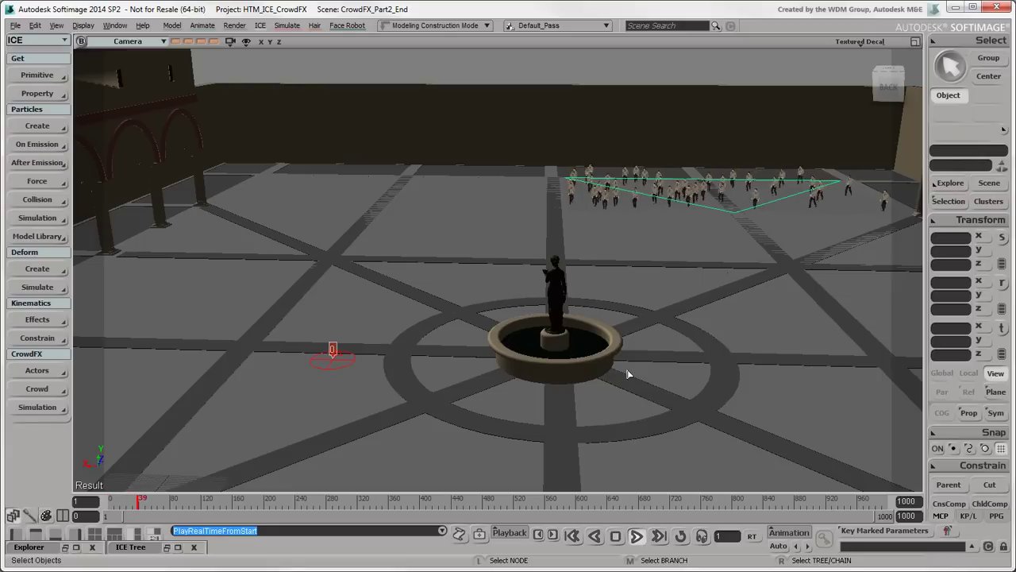